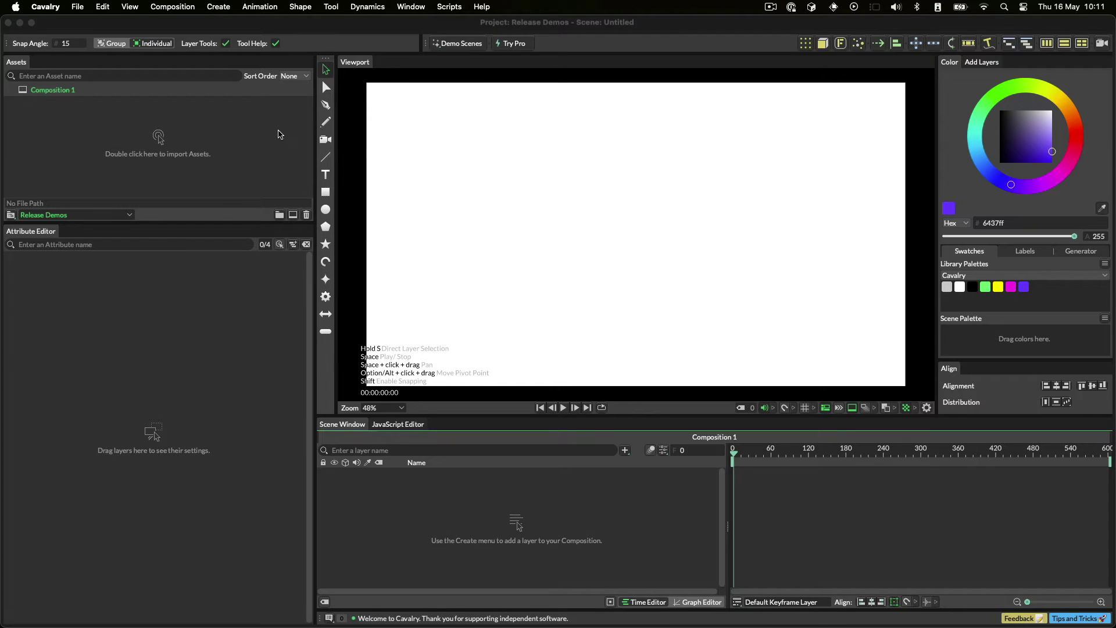
Import Breakbeat.mp3 from the Audio folder into the Assets panel.
double_click(272, 134)
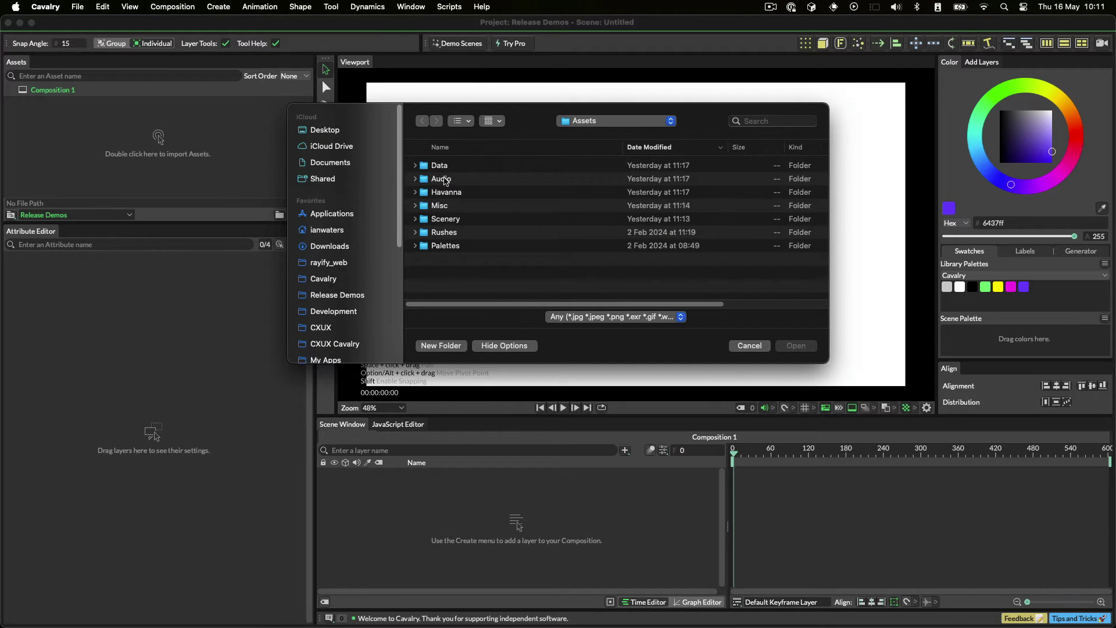
double_click(442, 179)
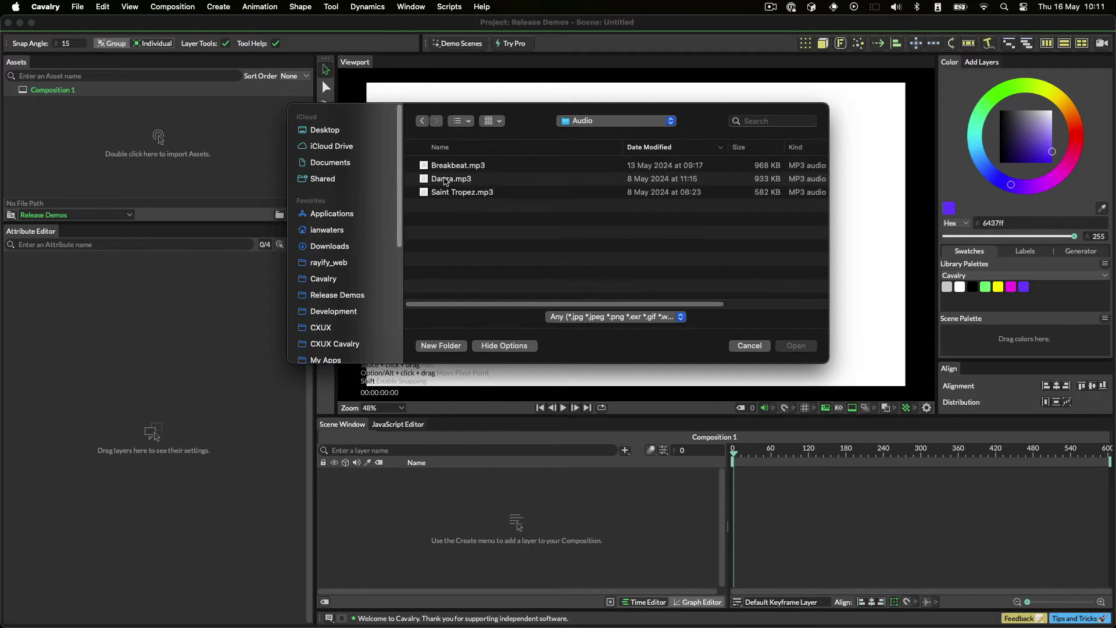
double_click(513, 166)
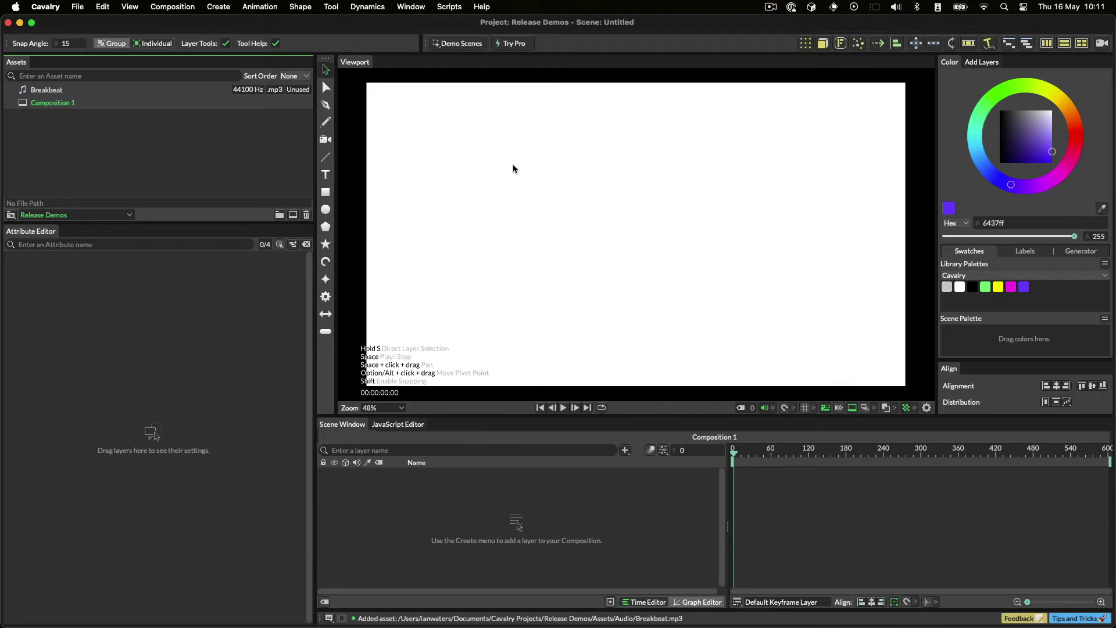
Add Breakbeat to Composition 1 as a layer, preview it, and rewind to the first frame.
left_click_drag(51, 91, 577, 299)
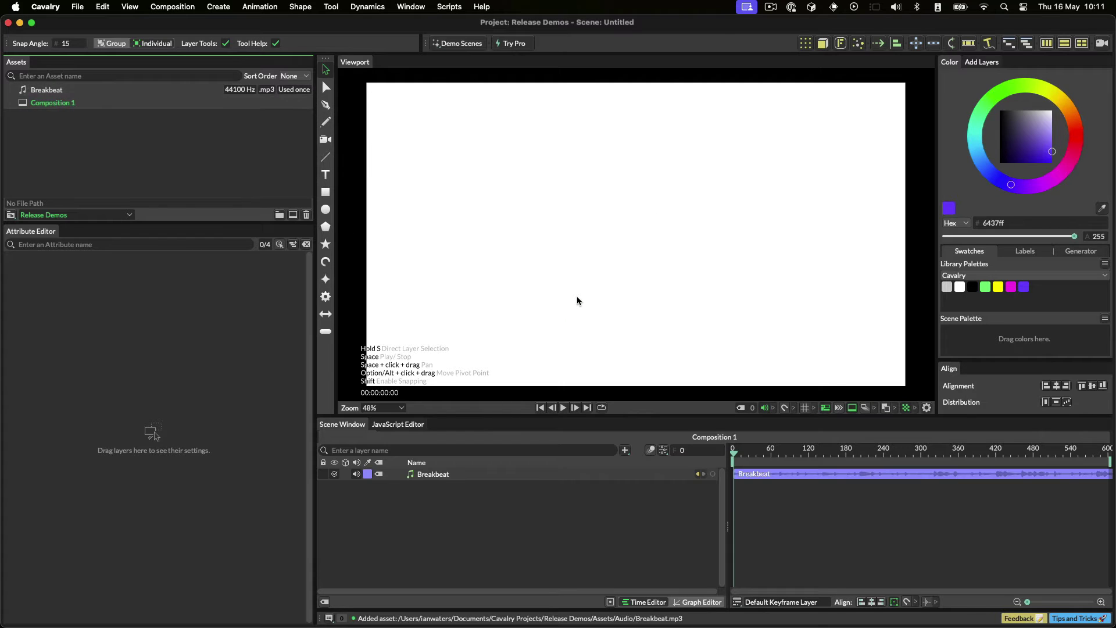
left_click(564, 407)
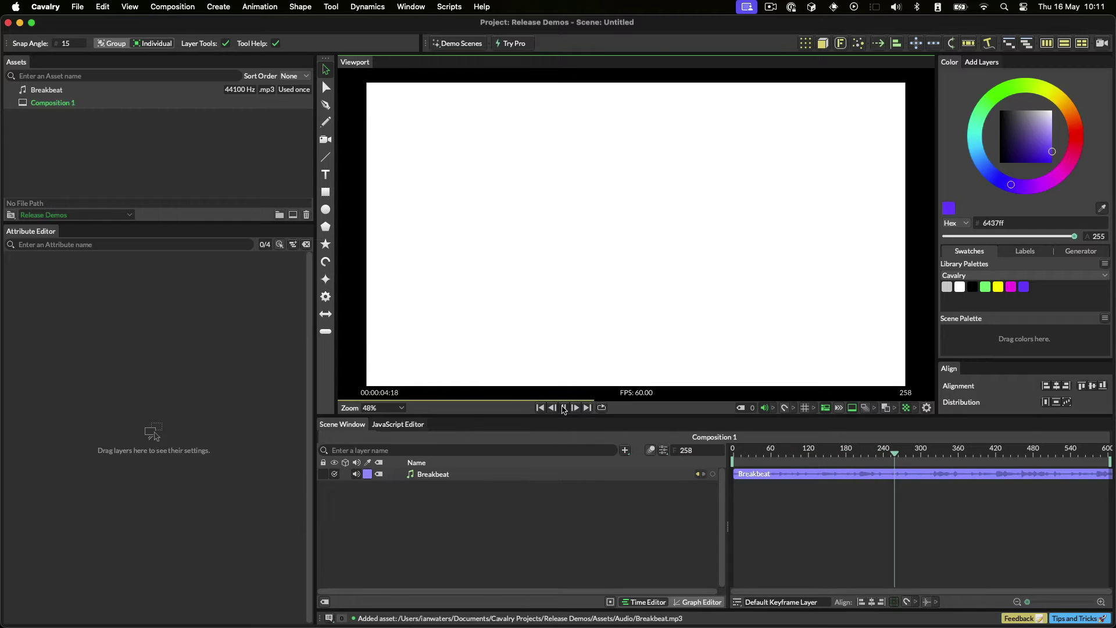
left_click(564, 407)
left_click(541, 408)
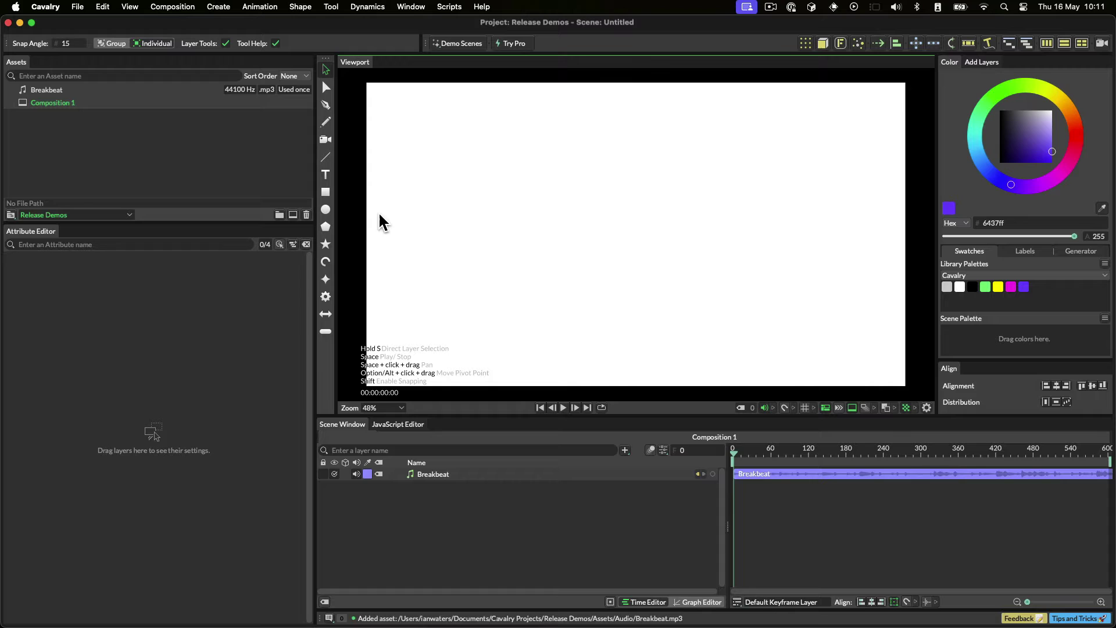
Create a rectangle and connect the Breakbeat layer's output to its Size attribute.
left_click(326, 192)
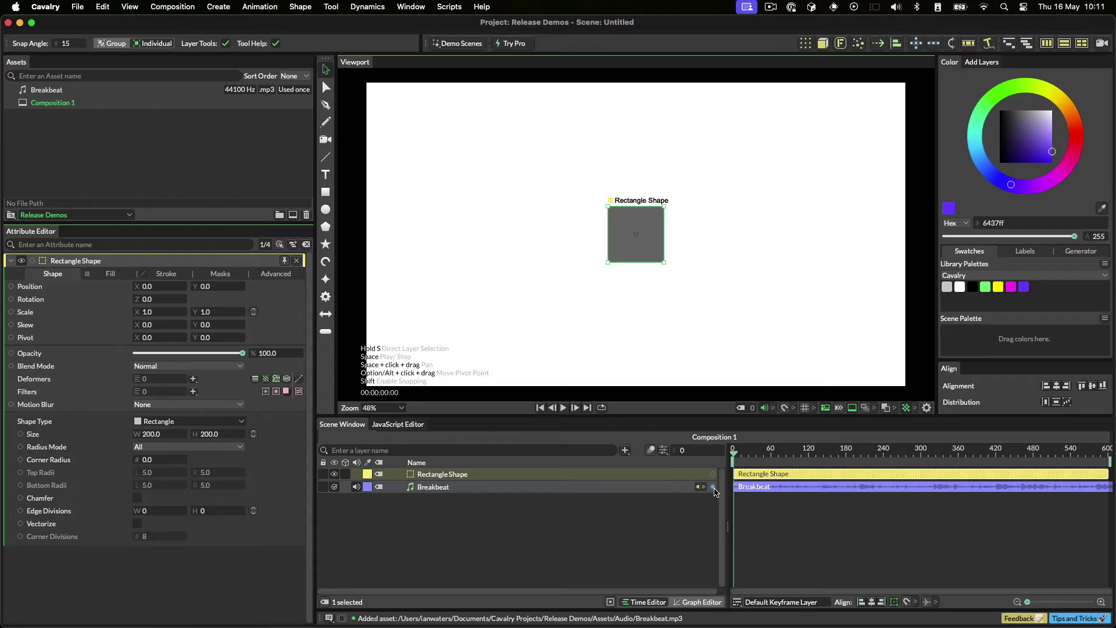
left_click(714, 488)
left_click_drag(714, 490, 95, 437)
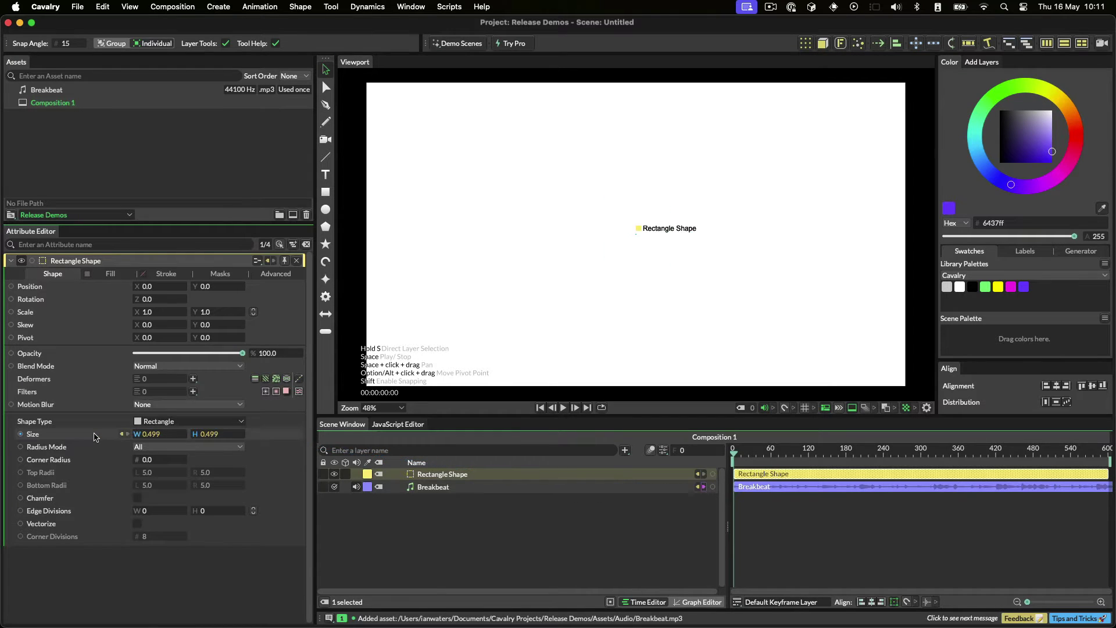
left_click(441, 492)
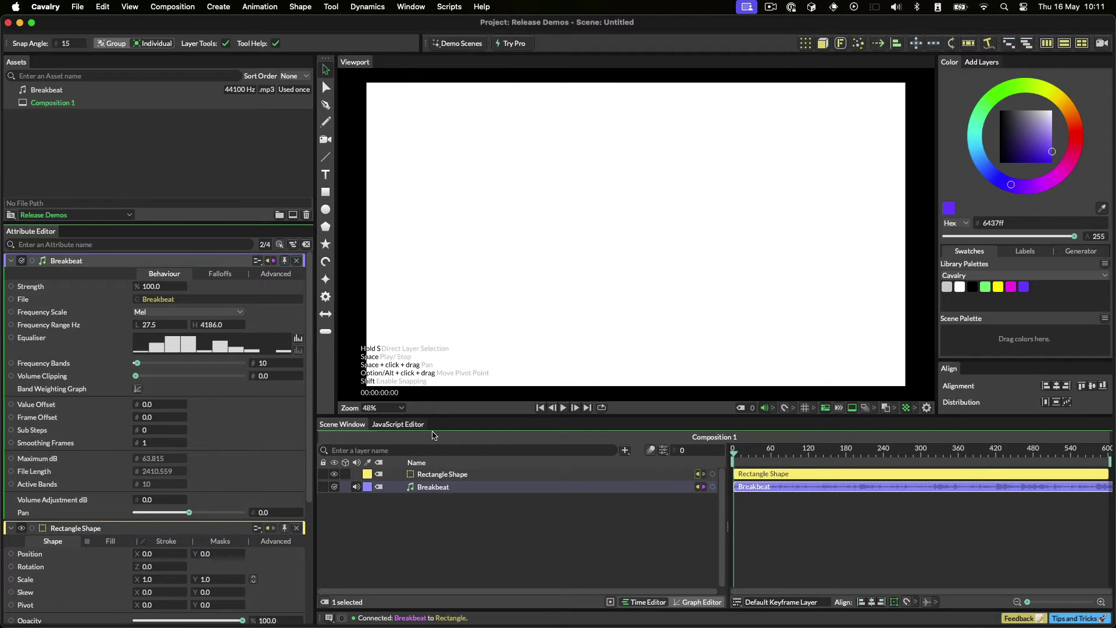
Set the Breakbeat behaviour's Strength to 400 and play to preview the pulsing rectangle.
left_click(159, 287)
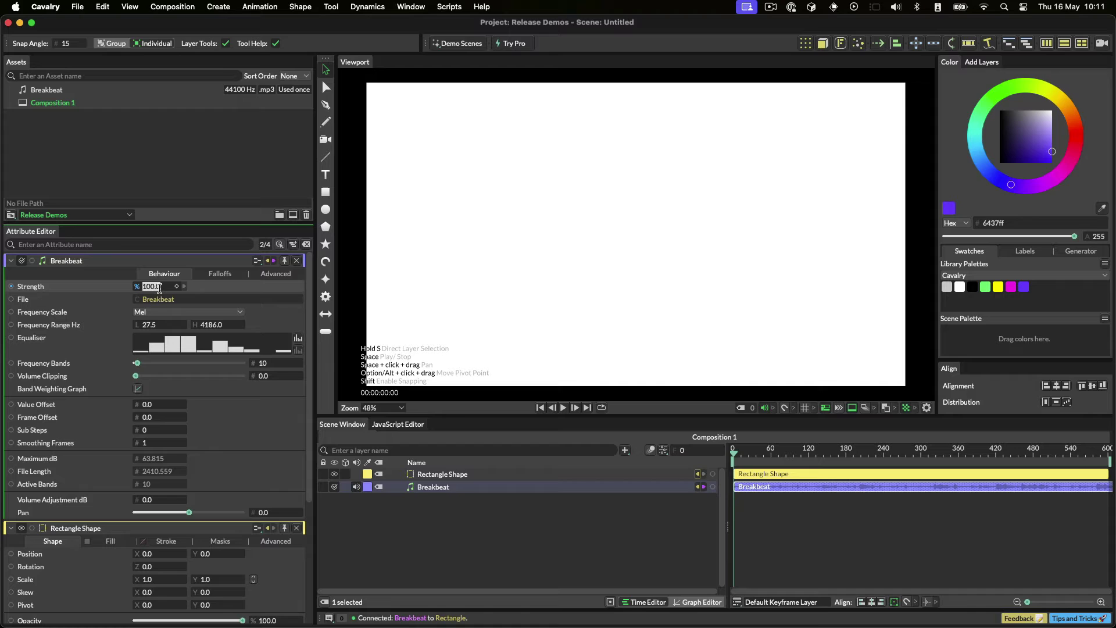
type("4")
left_click(563, 408)
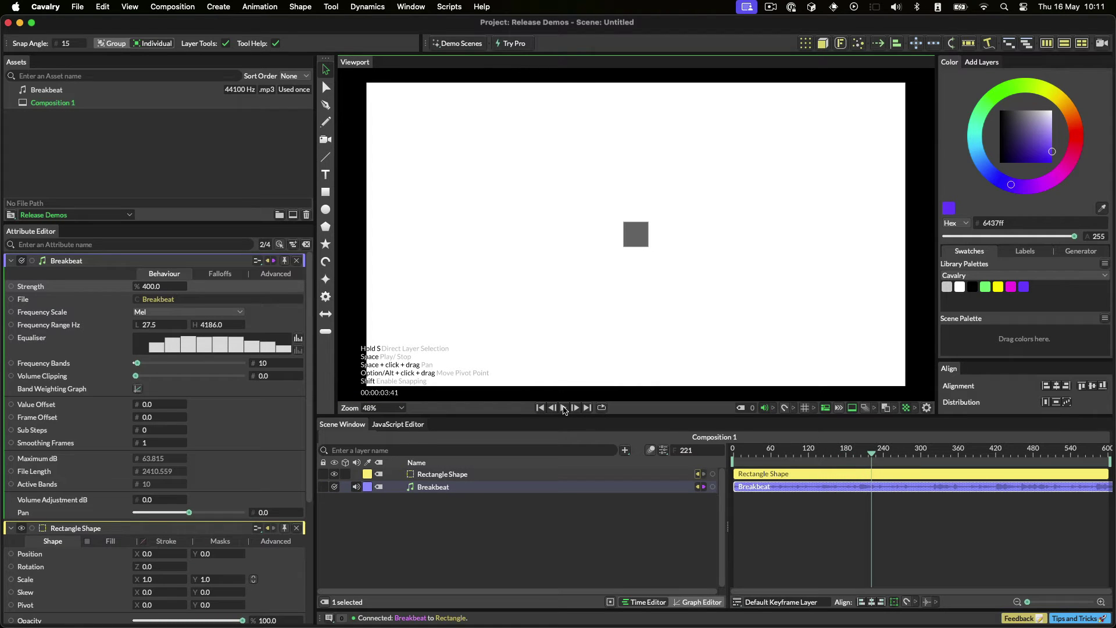
Stop playback and set the Rectangle Shape's Size to W 5 by H 20.
left_click(540, 408)
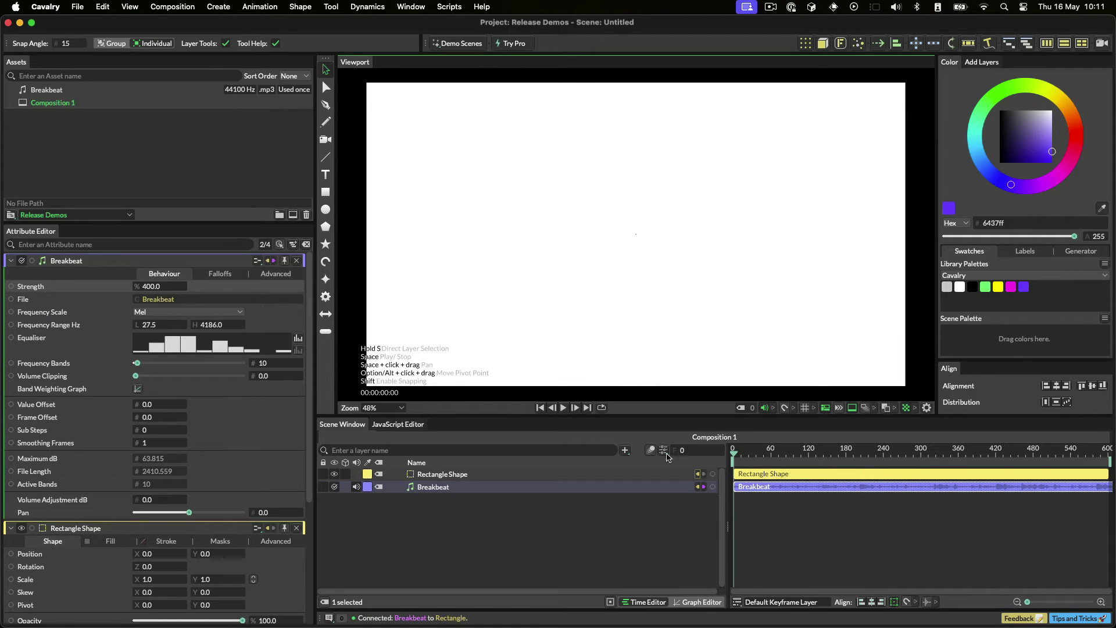
mouse_move(844, 480)
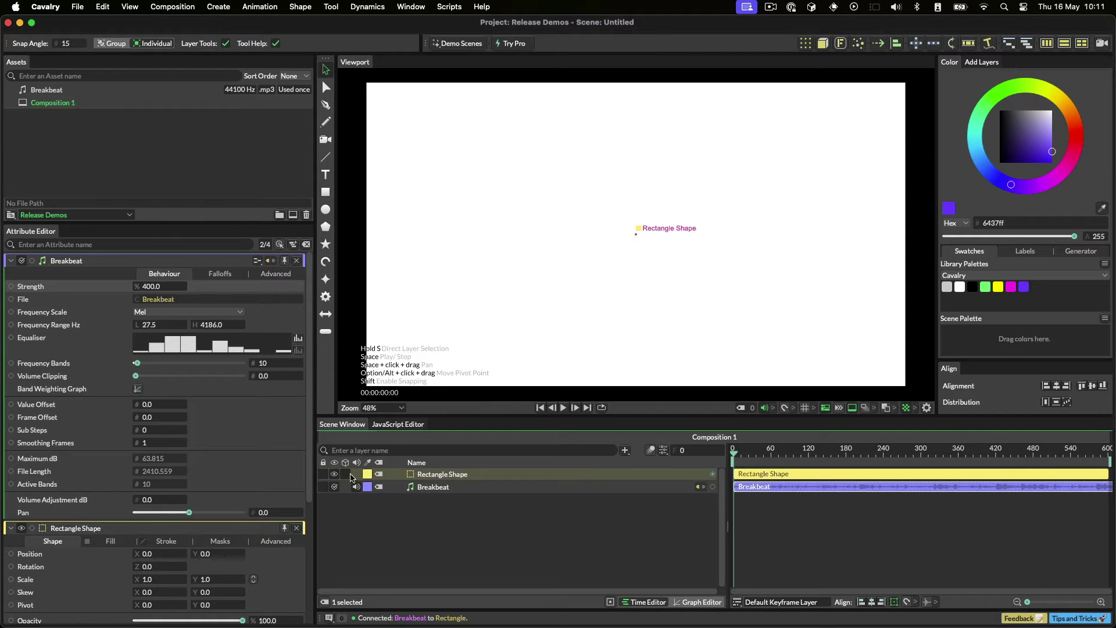
left_click(440, 475)
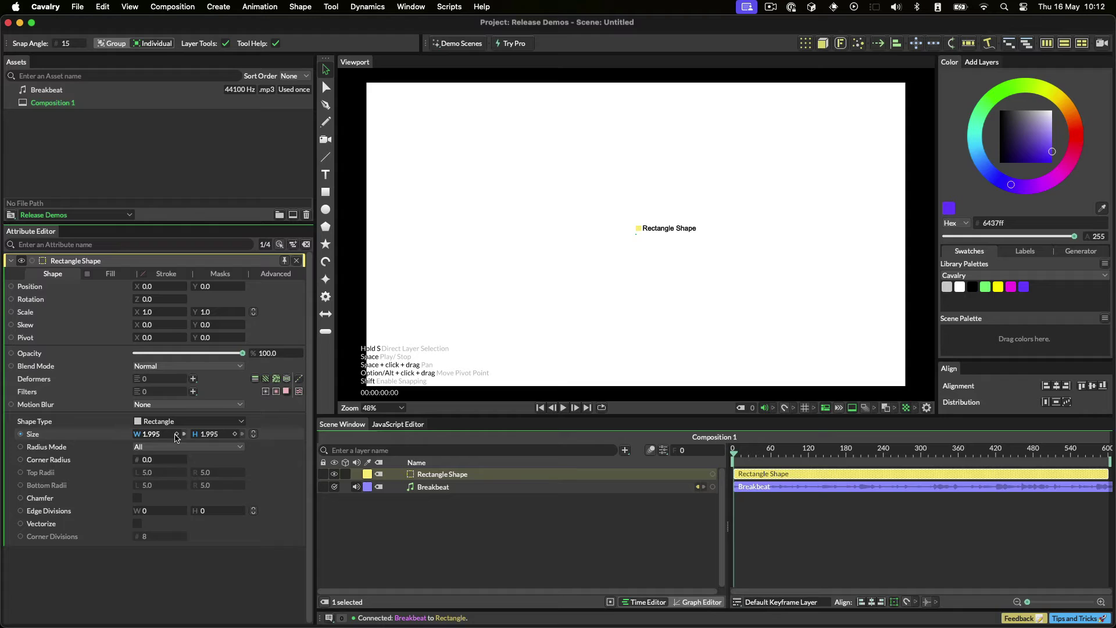
left_click(140, 435)
type("5")
key("Tab")
type("20.0")
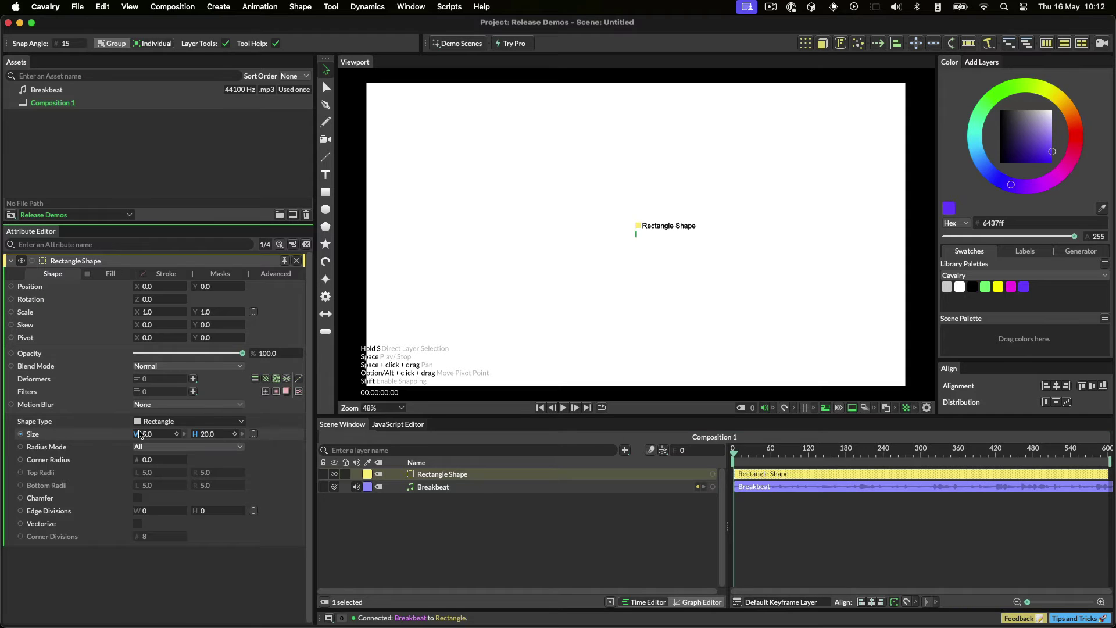
key("Return")
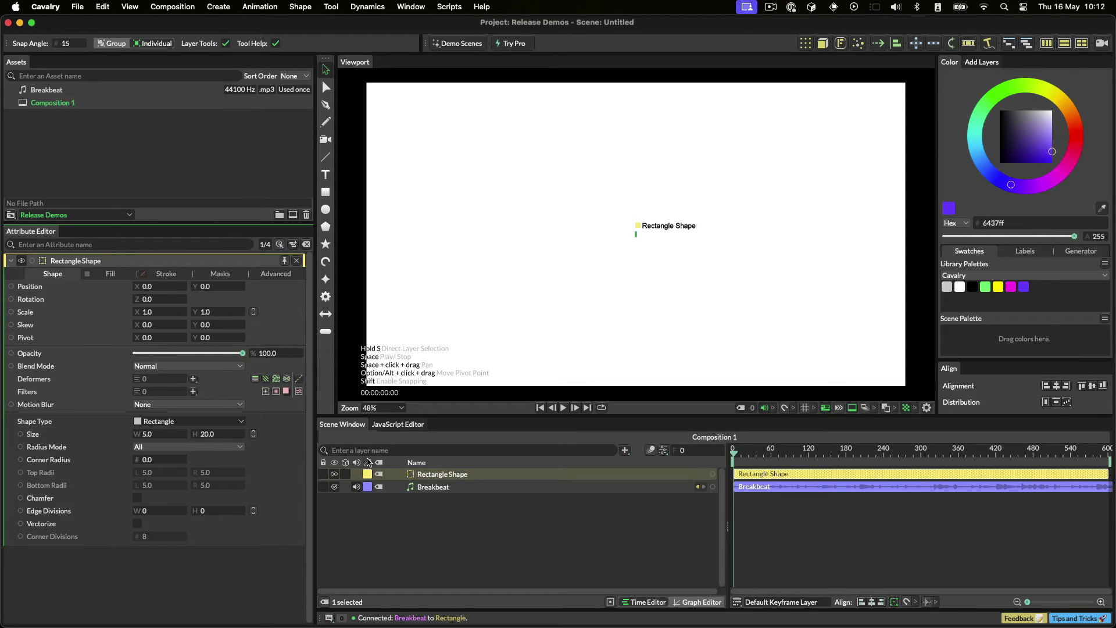
left_click(484, 476)
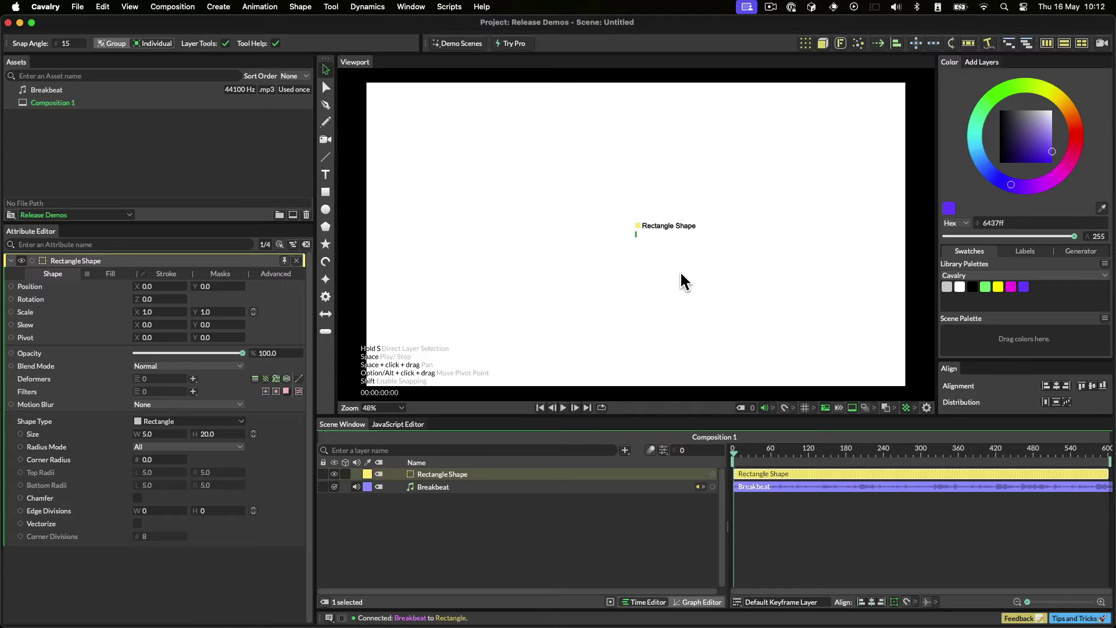
Add a Duplicator with Linear distribution, Step size mode, Size 20 and Count 10.
left_click(805, 43)
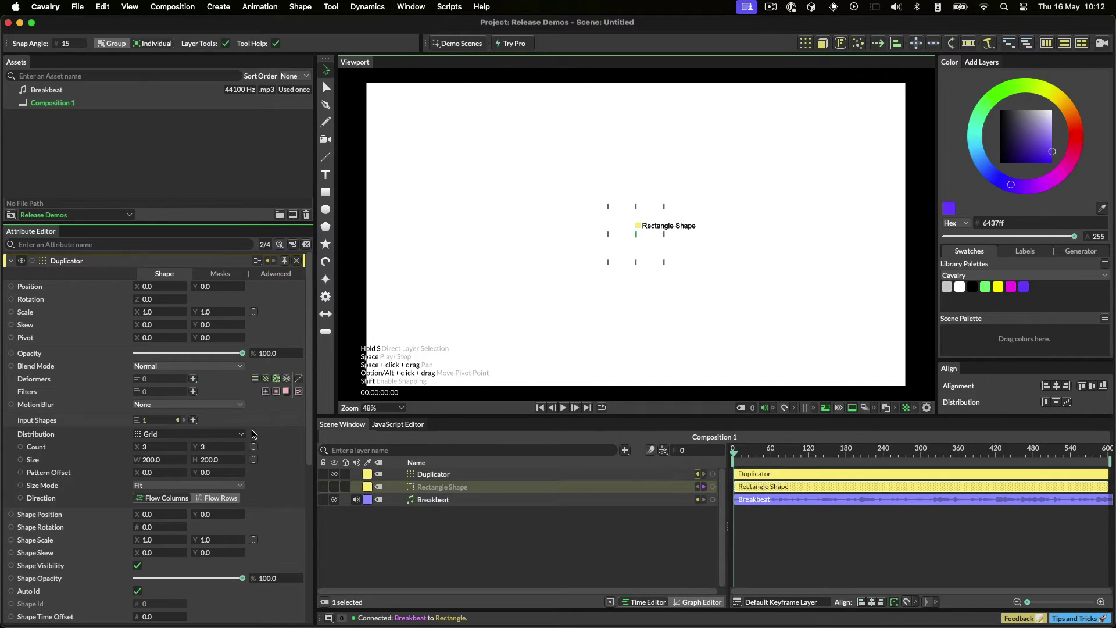
left_click(227, 439)
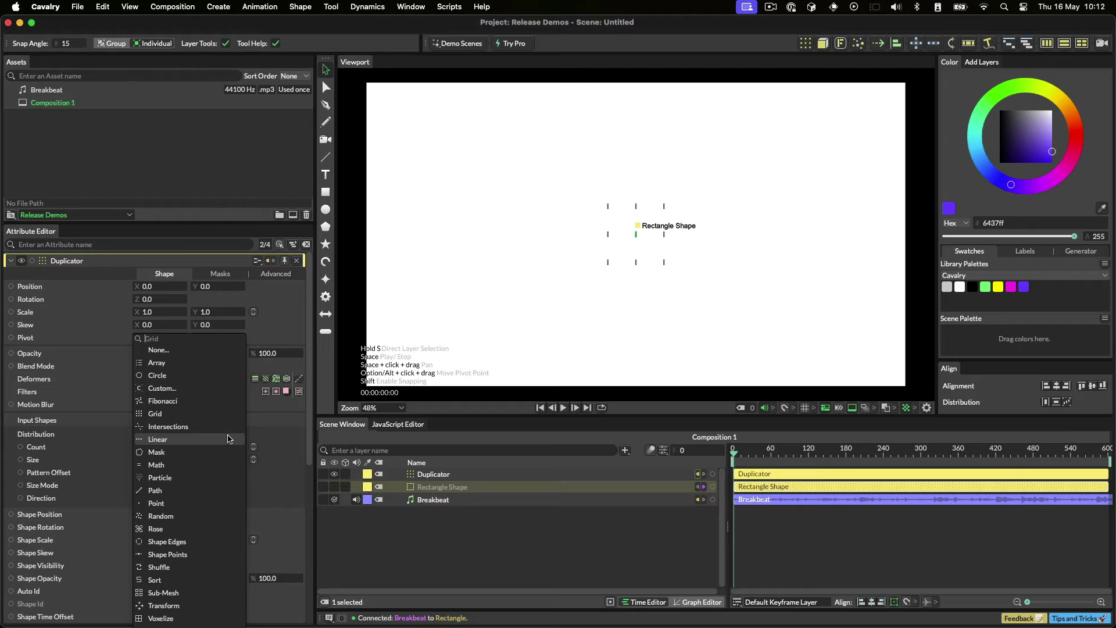
left_click(178, 441)
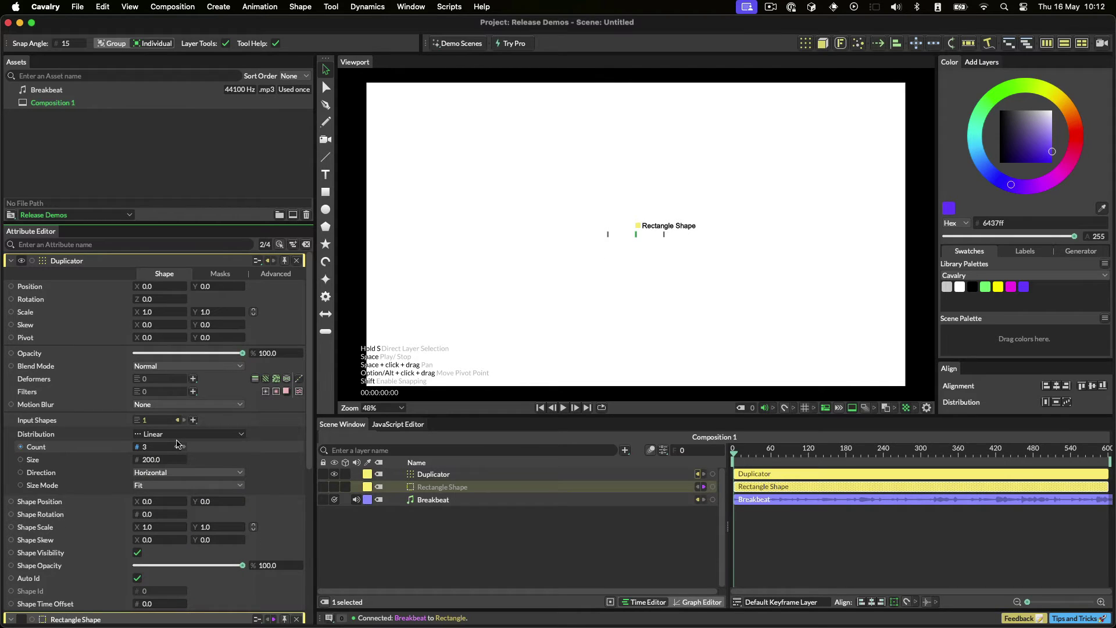
left_click(168, 486)
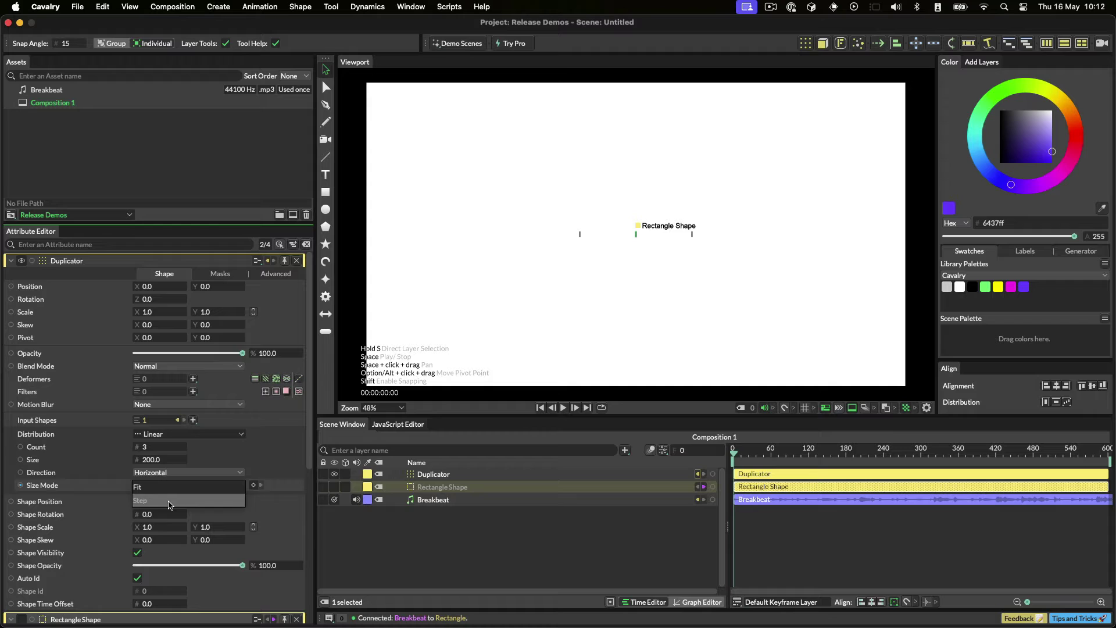
left_click(169, 502)
left_click(158, 460)
type("20")
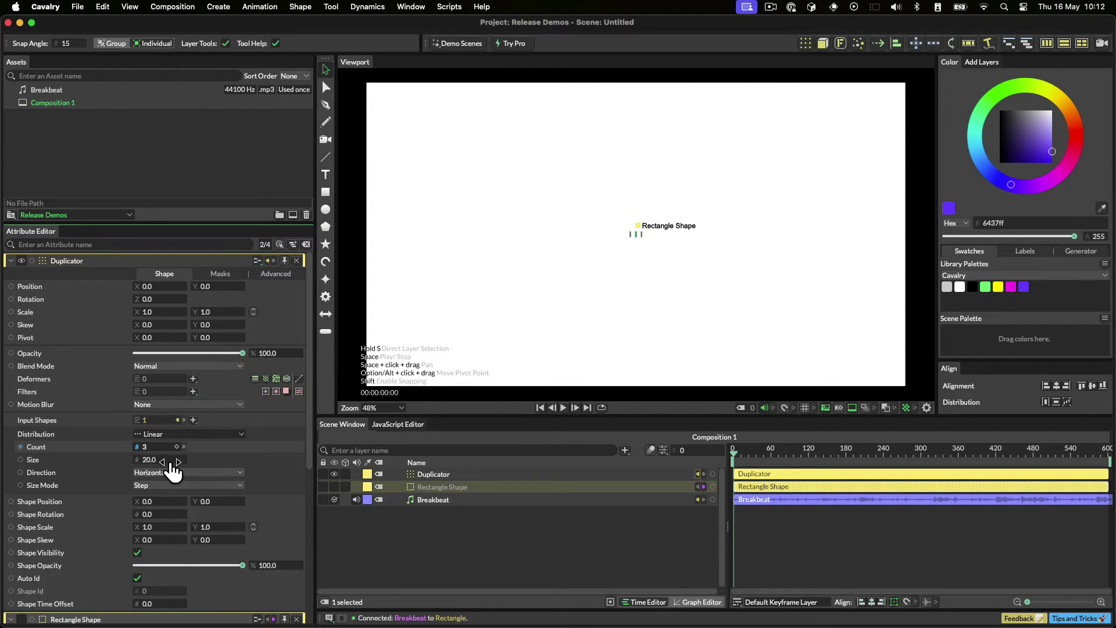
left_click(156, 448)
type("10")
key("Return")
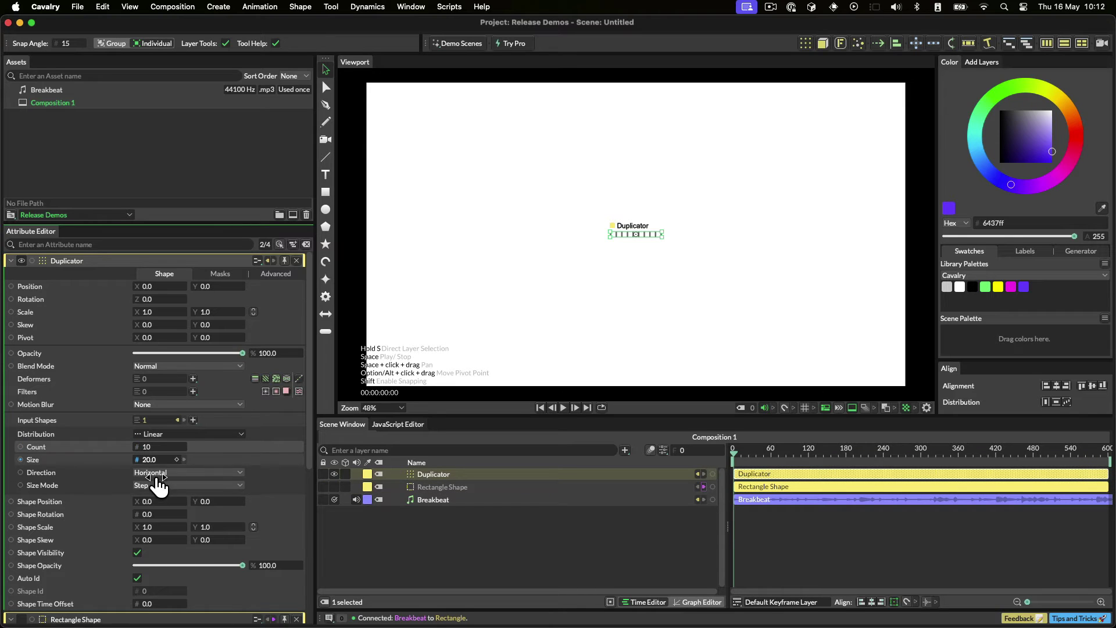
Connect the Breakbeat audio to the bars' height and play to watch them react.
scroll(93, 506, "down", 10)
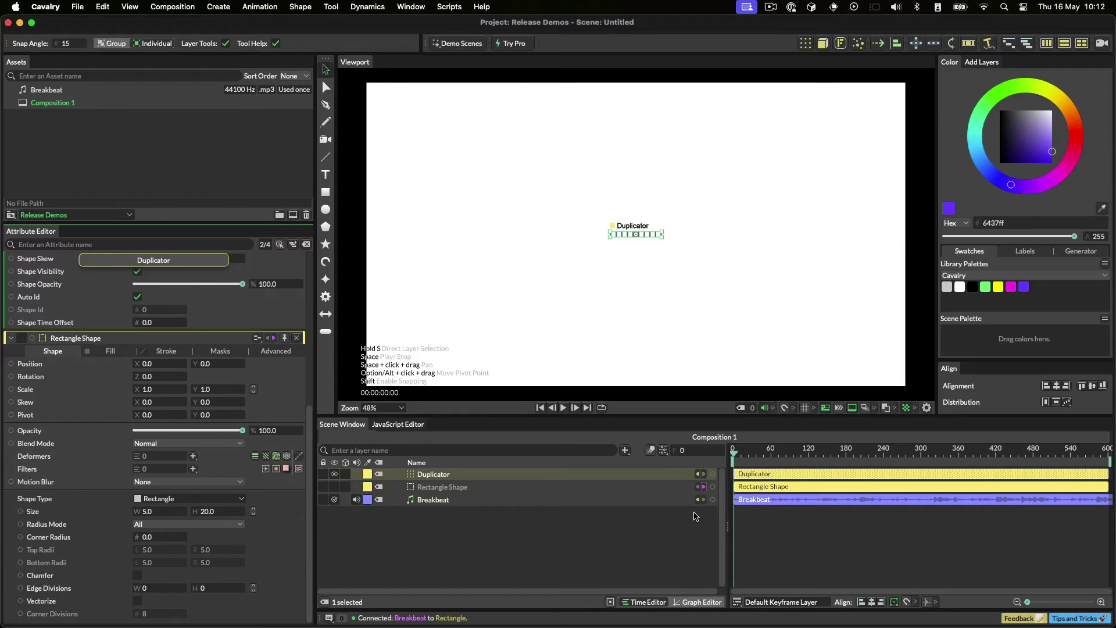
left_click_drag(713, 499, 211, 515)
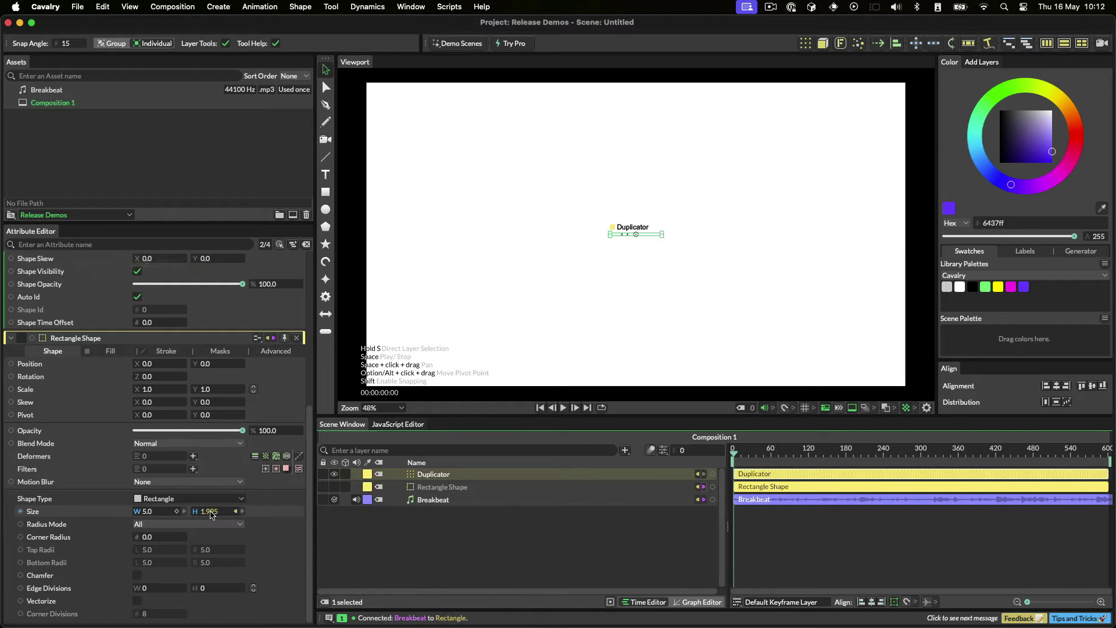
left_click(563, 409)
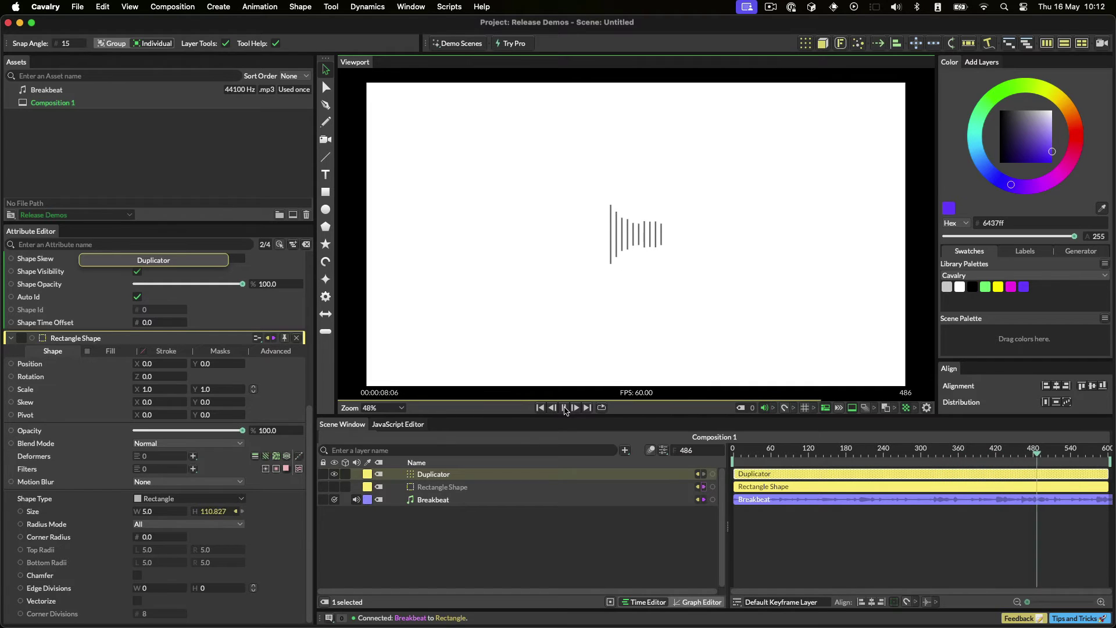
Stop playback, scrub to frame 64, and select the Rectangle Shape layer.
left_click(565, 408)
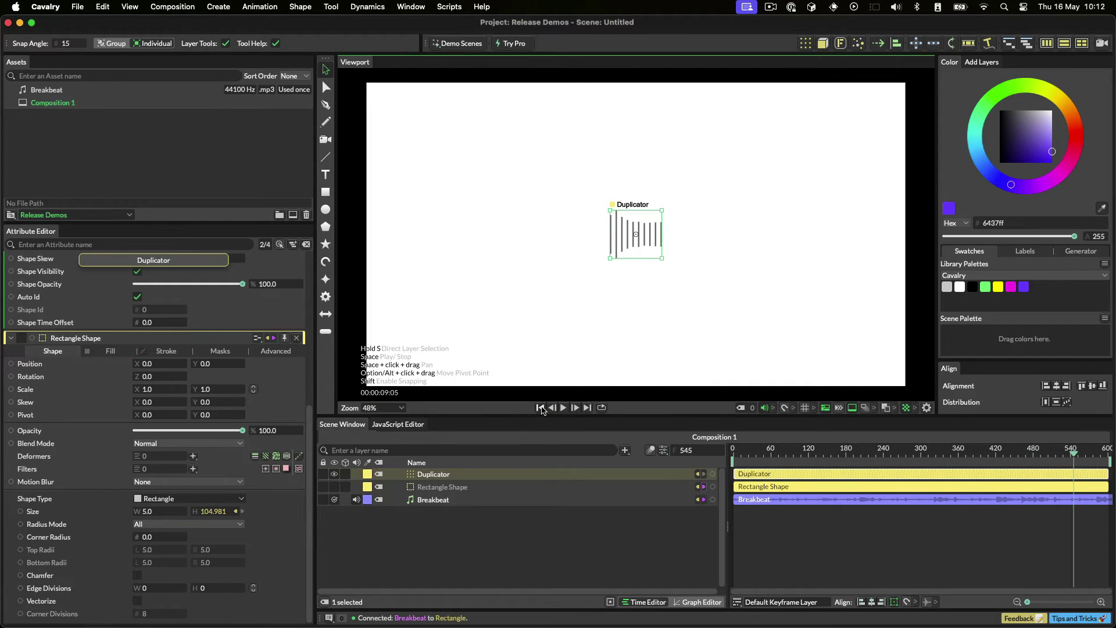
left_click(540, 407)
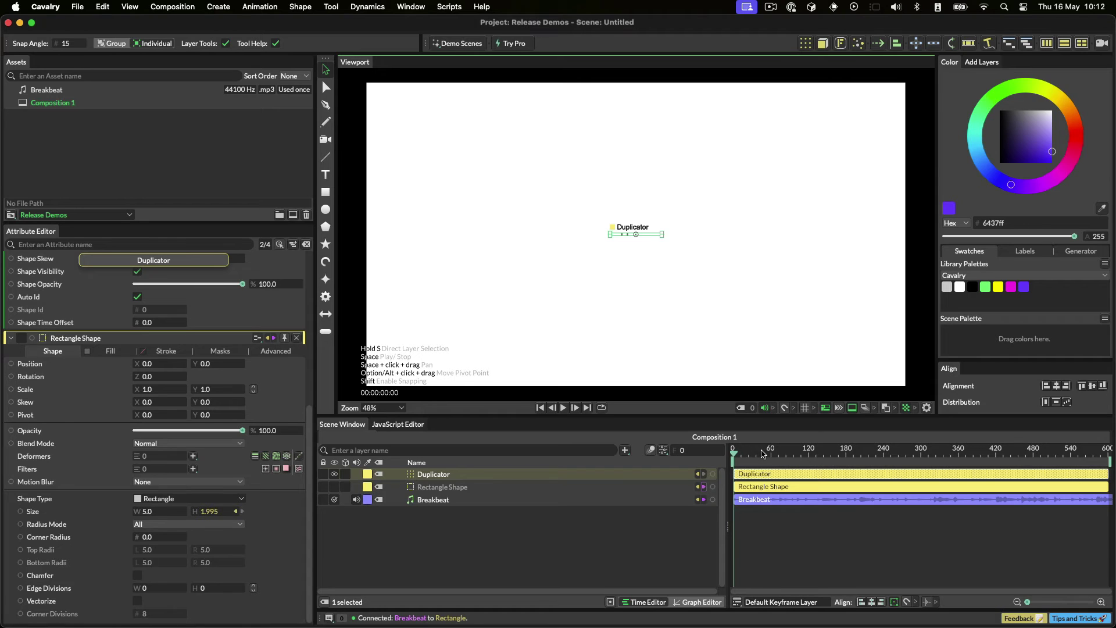
left_click_drag(762, 454, 775, 455)
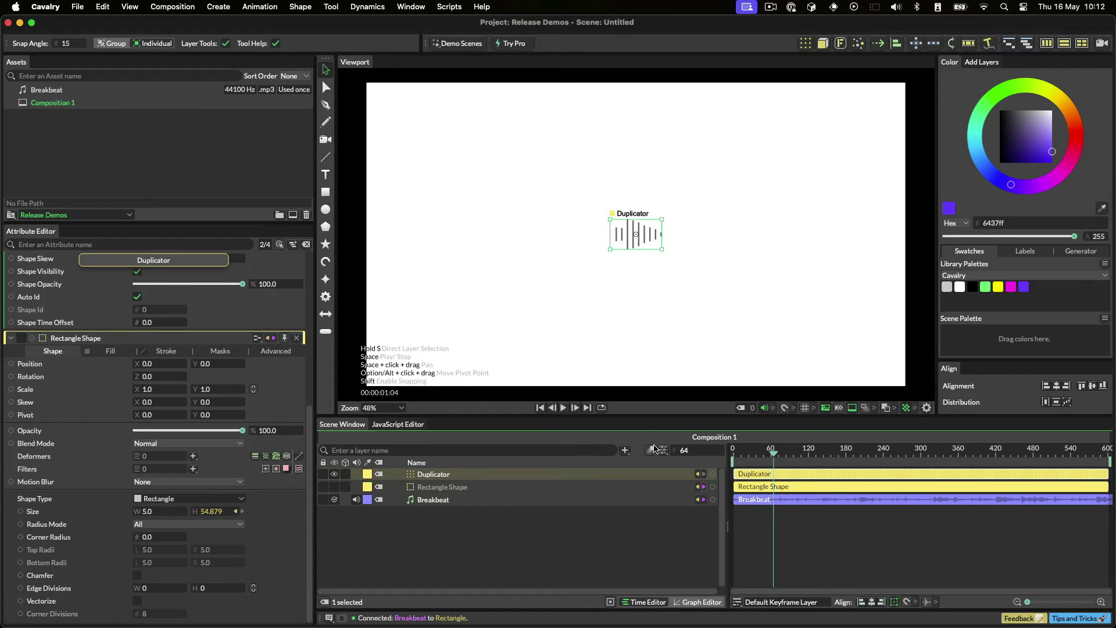
left_click(473, 488)
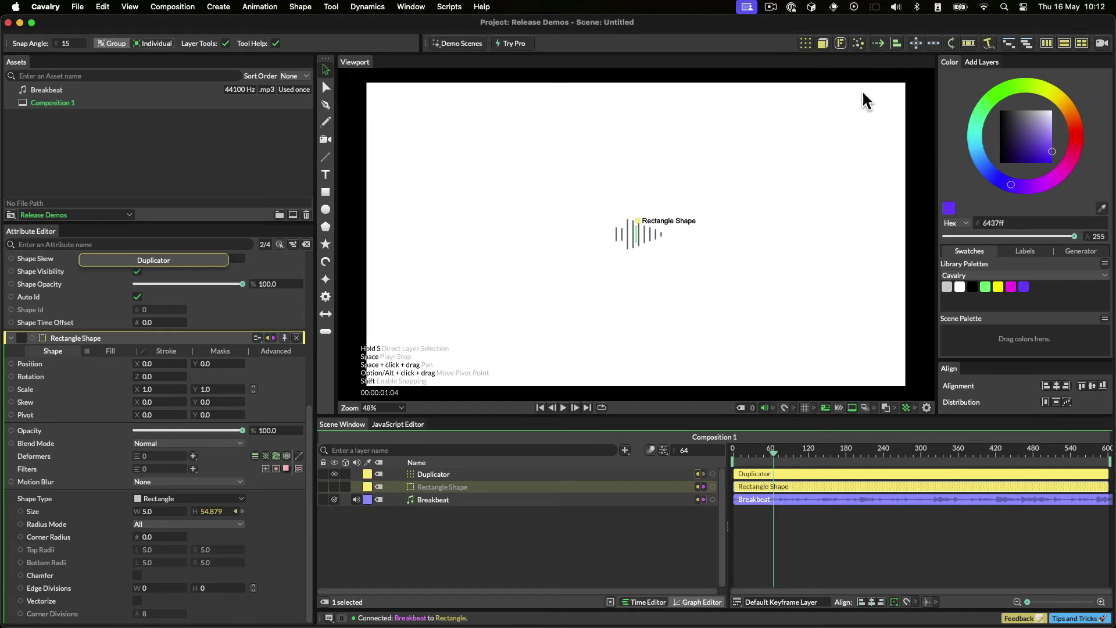
Add an Align behaviour to the Duplicator and drag its Y value to 1.0.
left_click(896, 43)
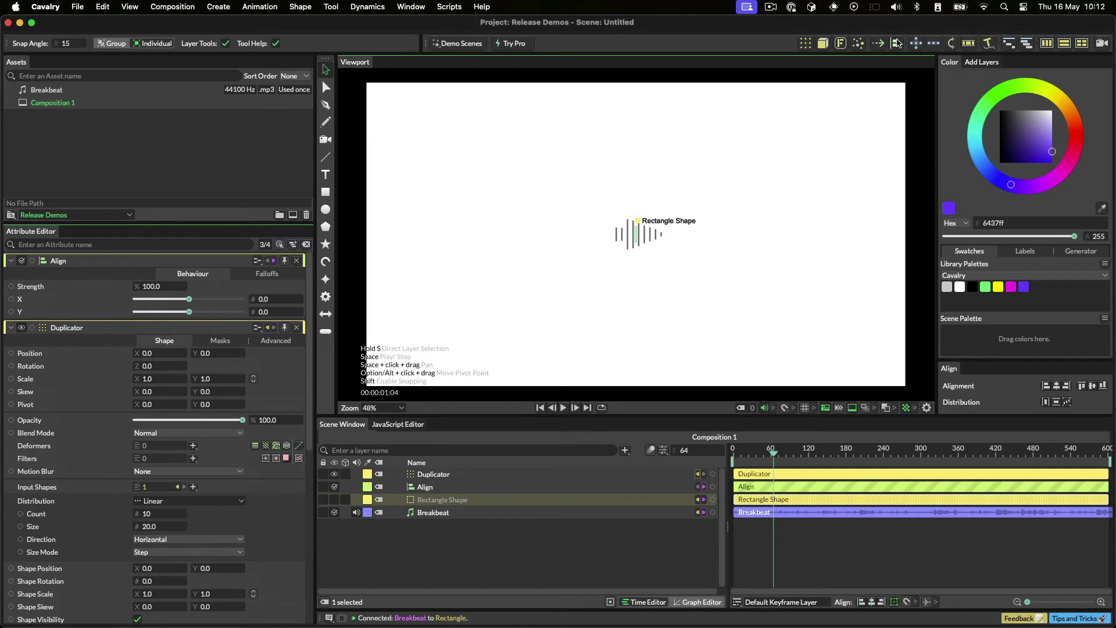
left_click_drag(187, 312, 247, 314)
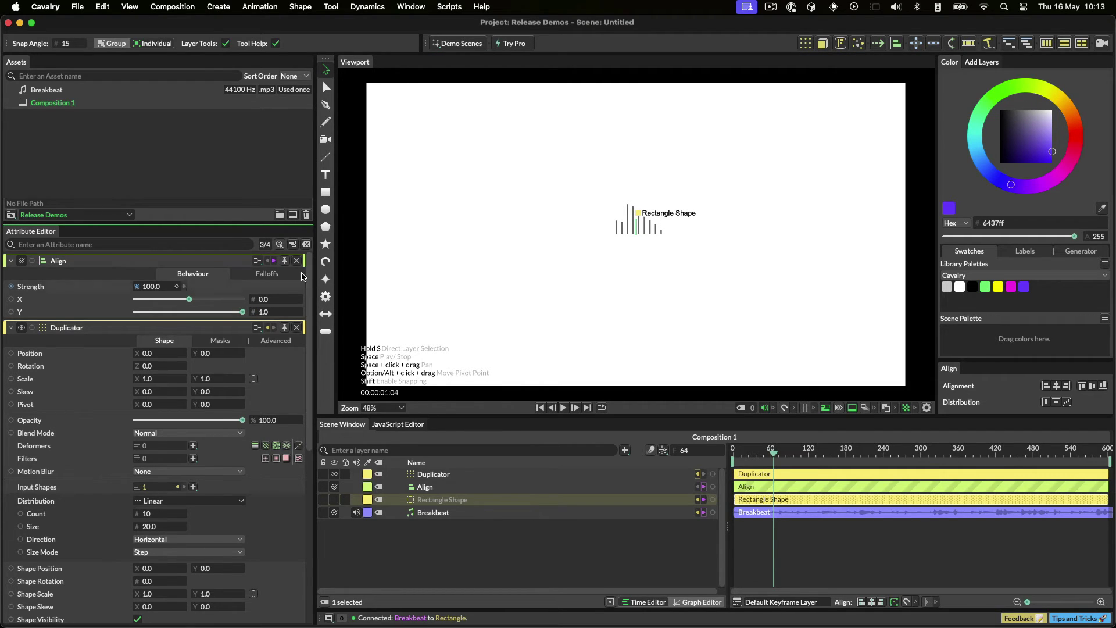
left_click(307, 244)
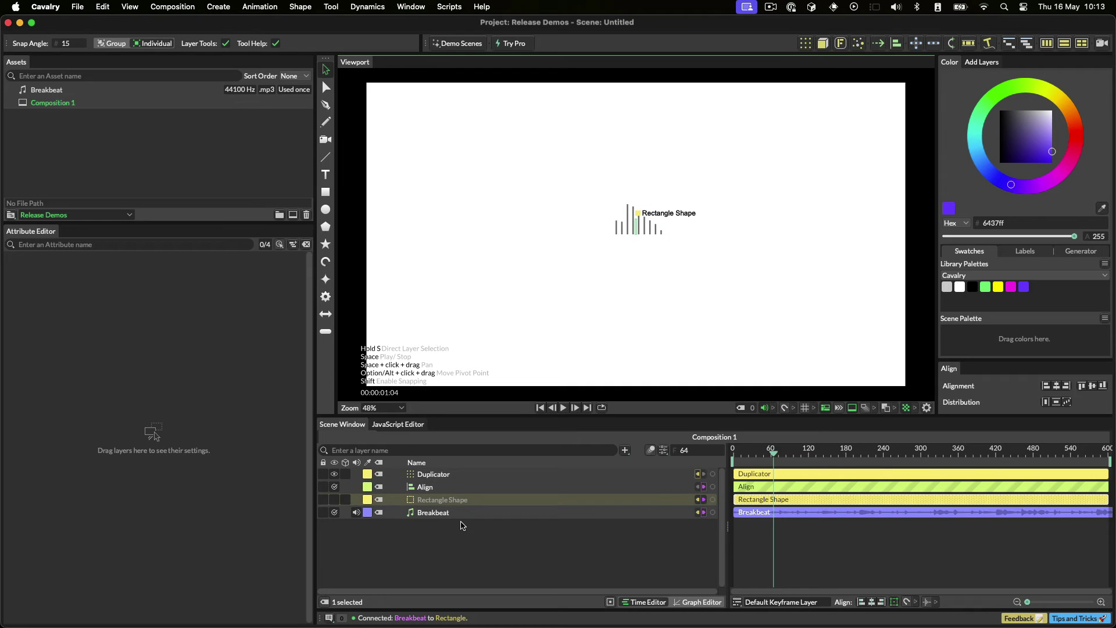
Connect the Breakbeat's Active Bands to the Duplicator's Linear.Count.
left_click(494, 525)
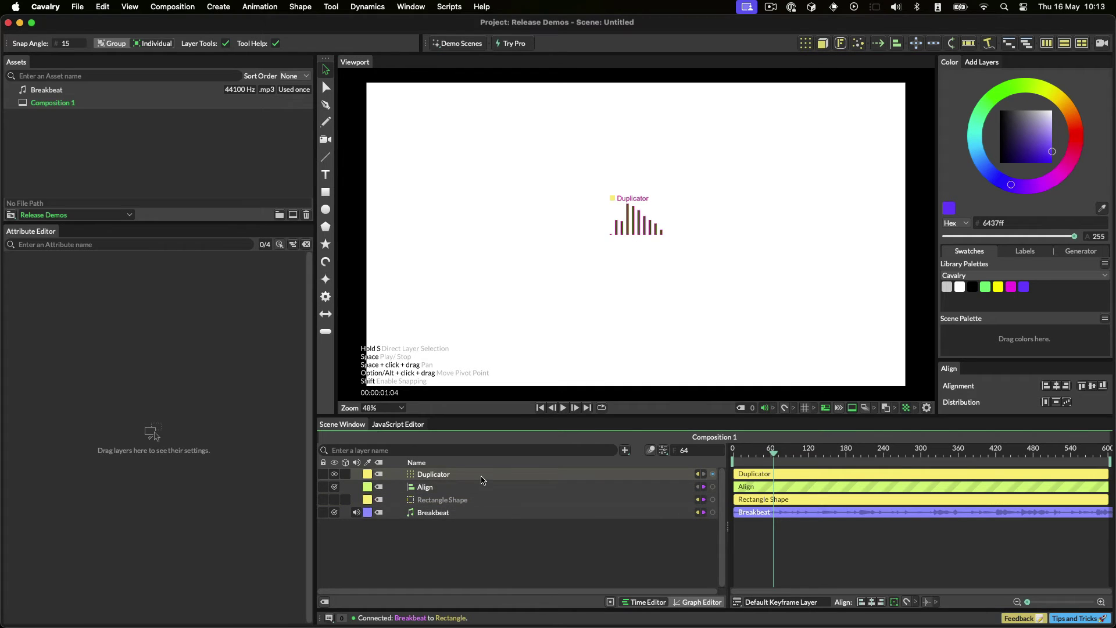
left_click(470, 512)
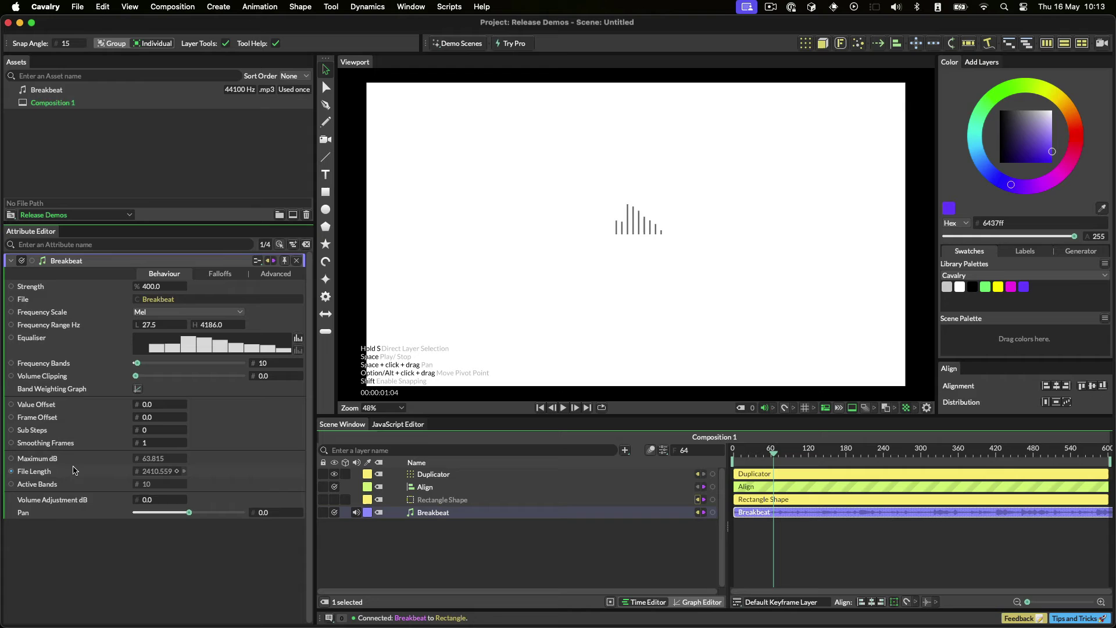
left_click_drag(12, 488, 478, 476)
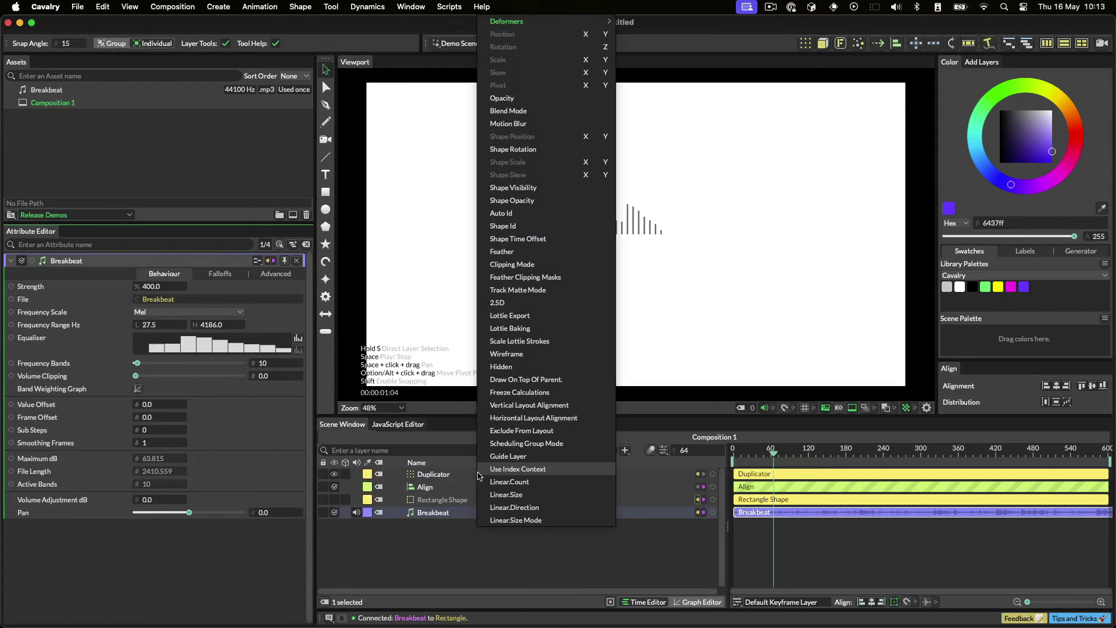
left_click(528, 483)
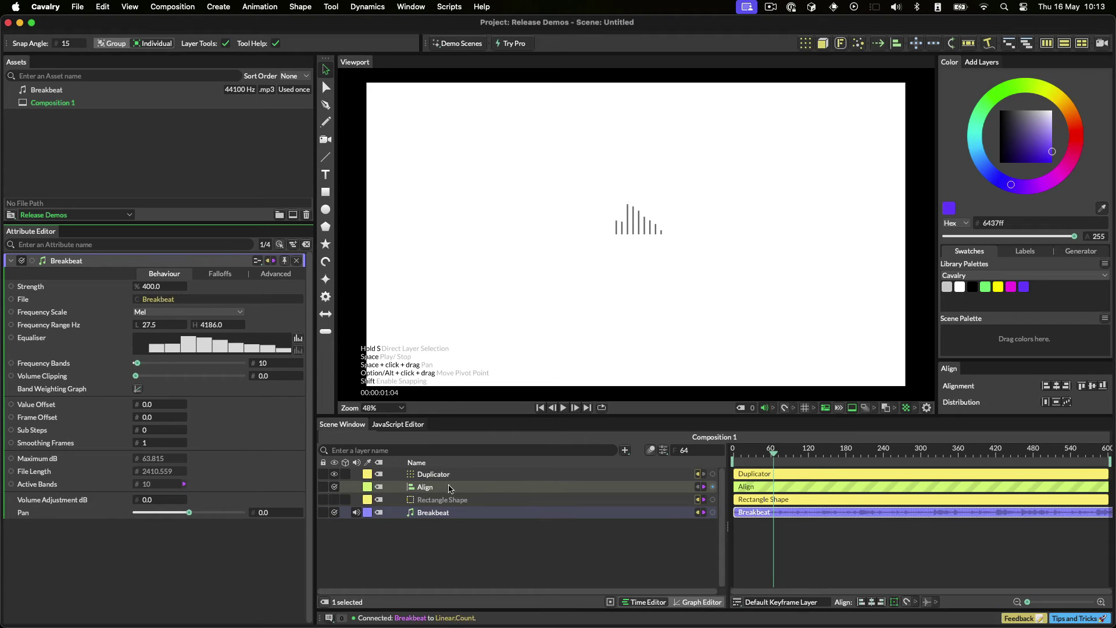
Set the Breakbeat's Frequency Bands to 30.
left_click(278, 363)
type("30")
key("Return")
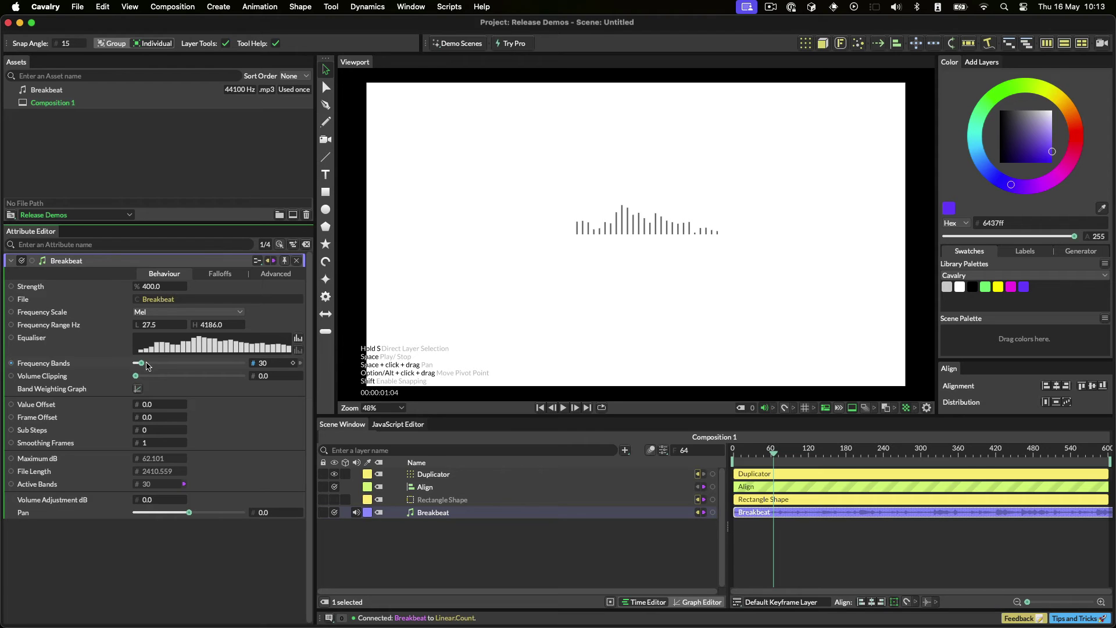
left_click(96, 366)
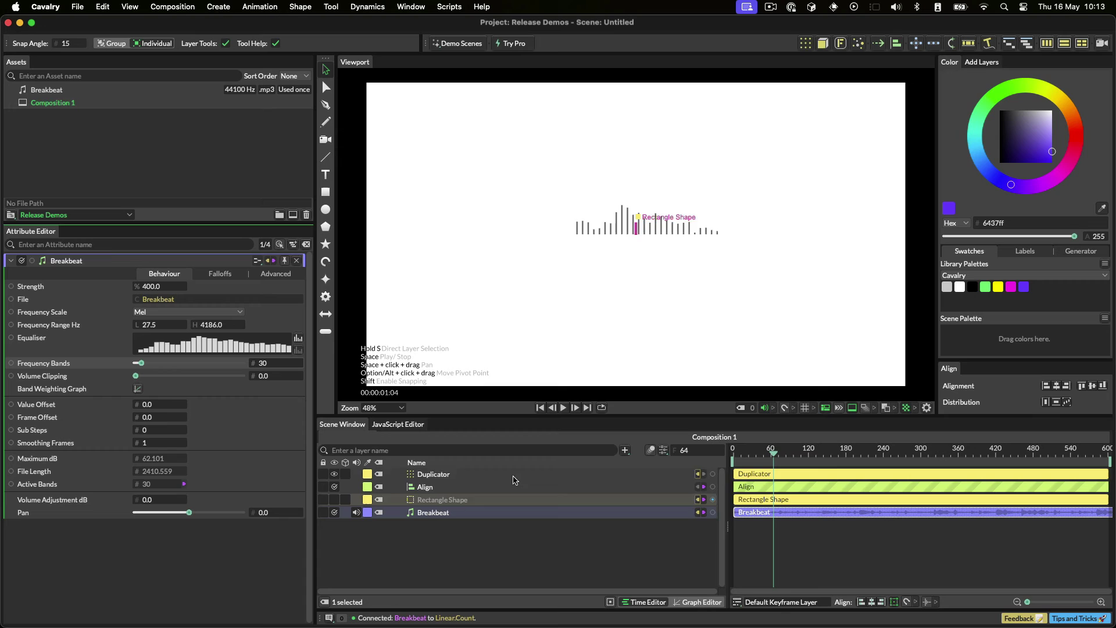
left_click(540, 407)
left_click(563, 408)
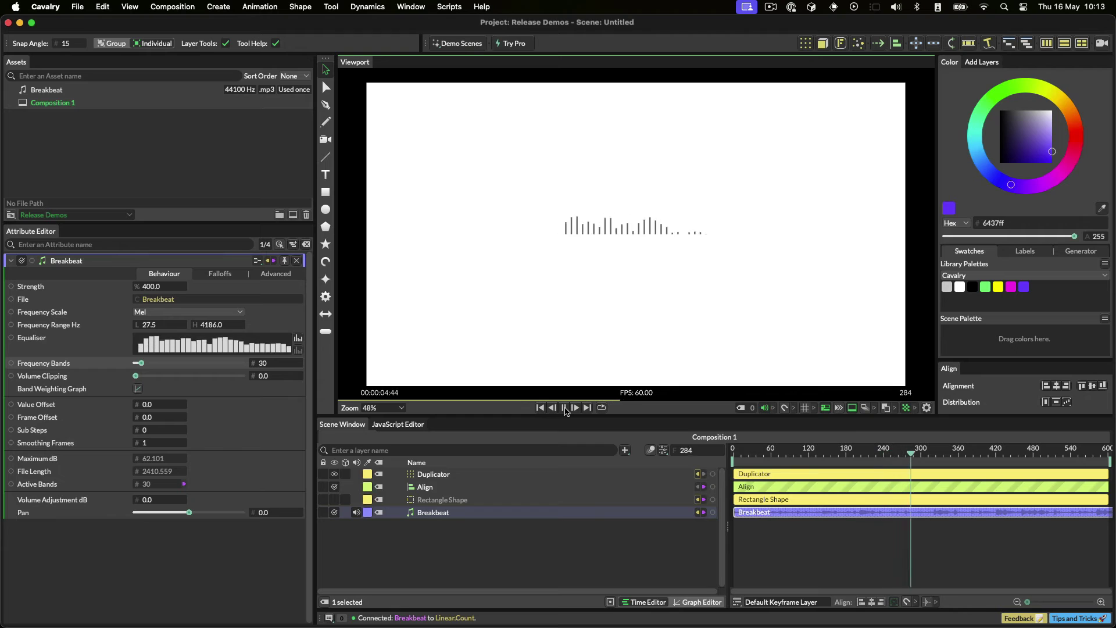
left_click(565, 408)
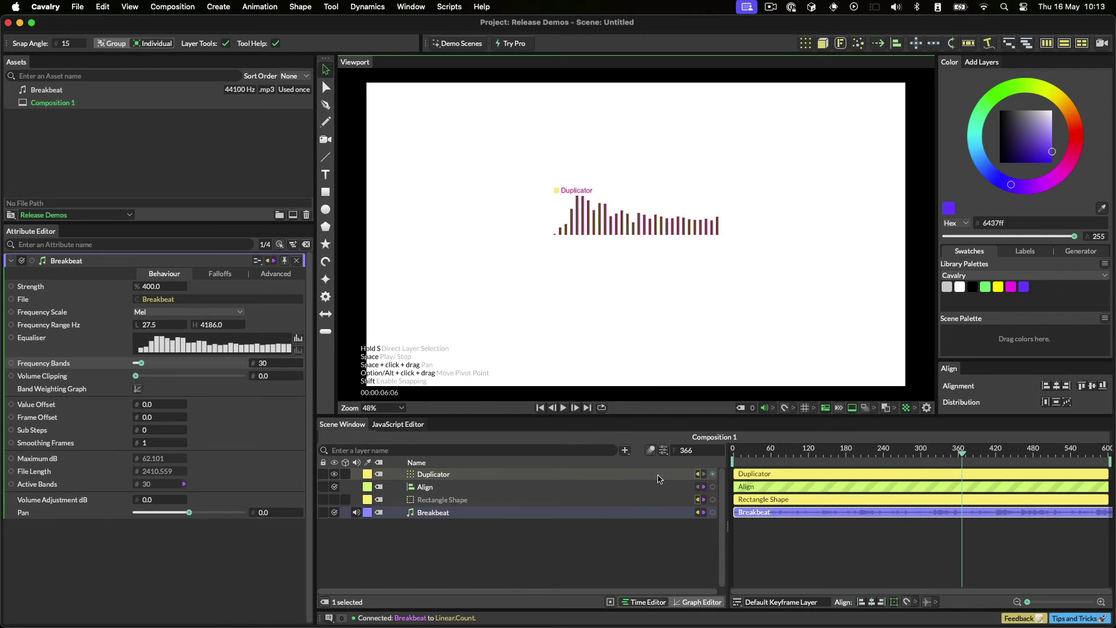
left_click_drag(771, 514, 864, 516)
key("alt+]")
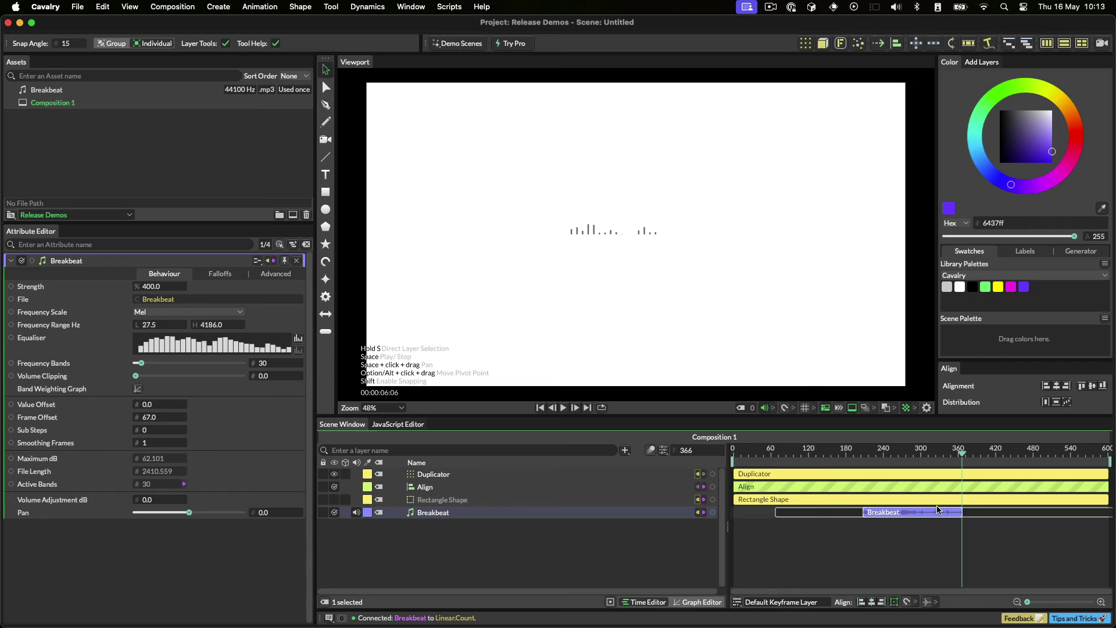
key("super+z")
key("super+z")
key("super+z")
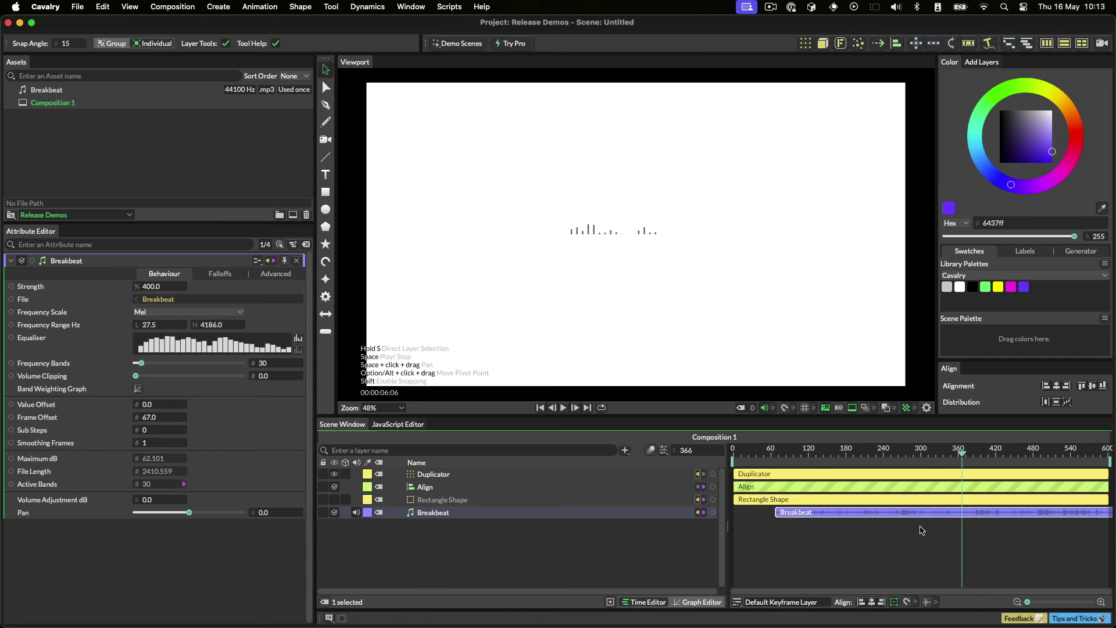
left_click(888, 535)
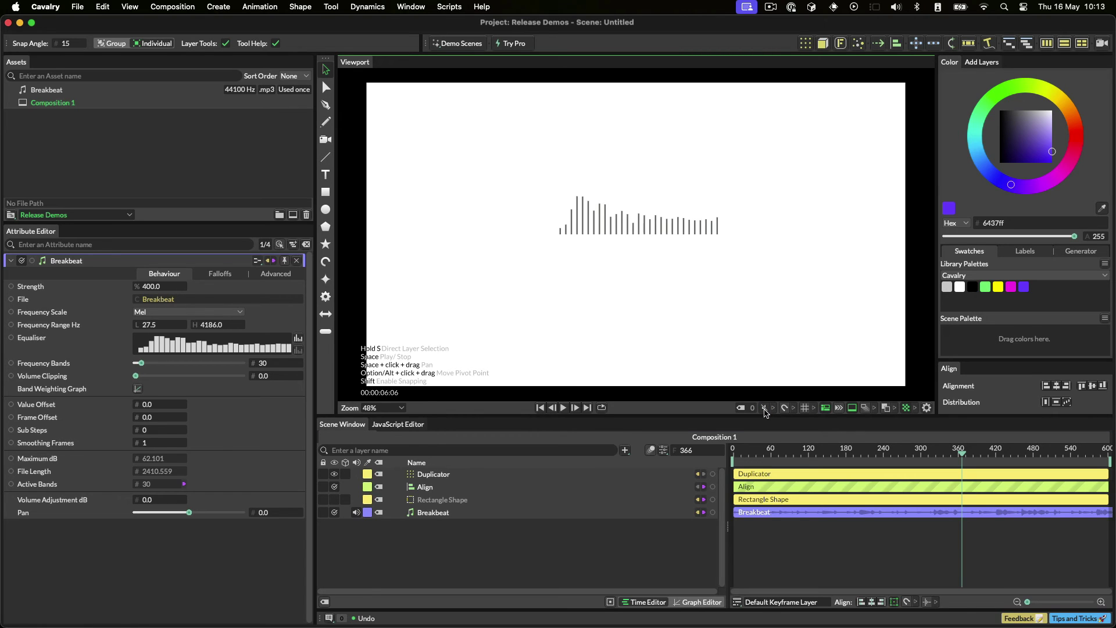
left_click(356, 515)
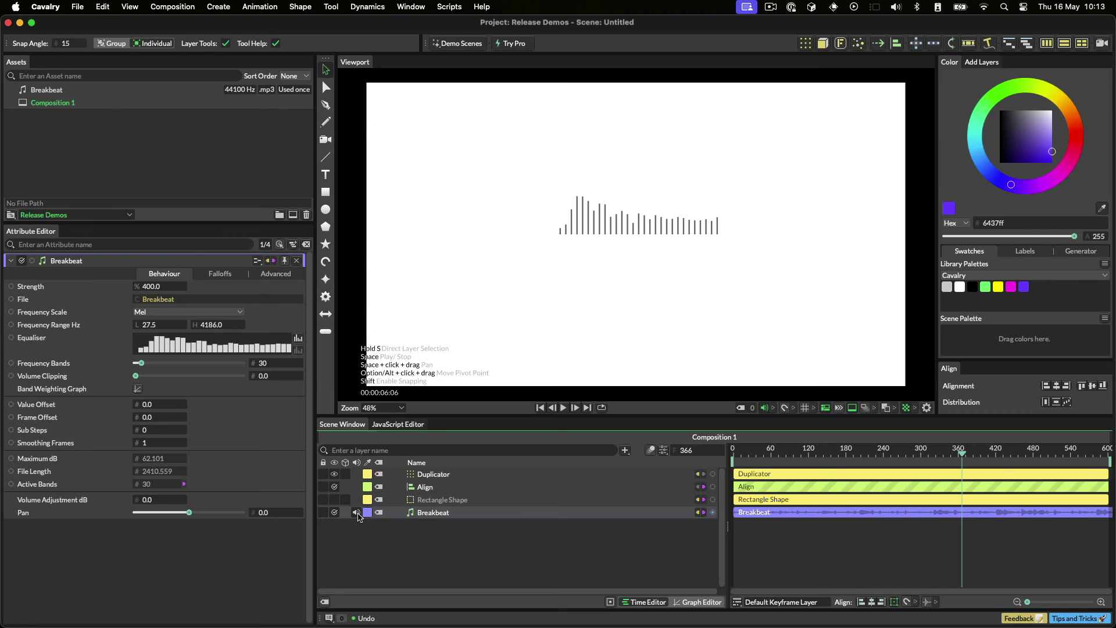
left_click(491, 516)
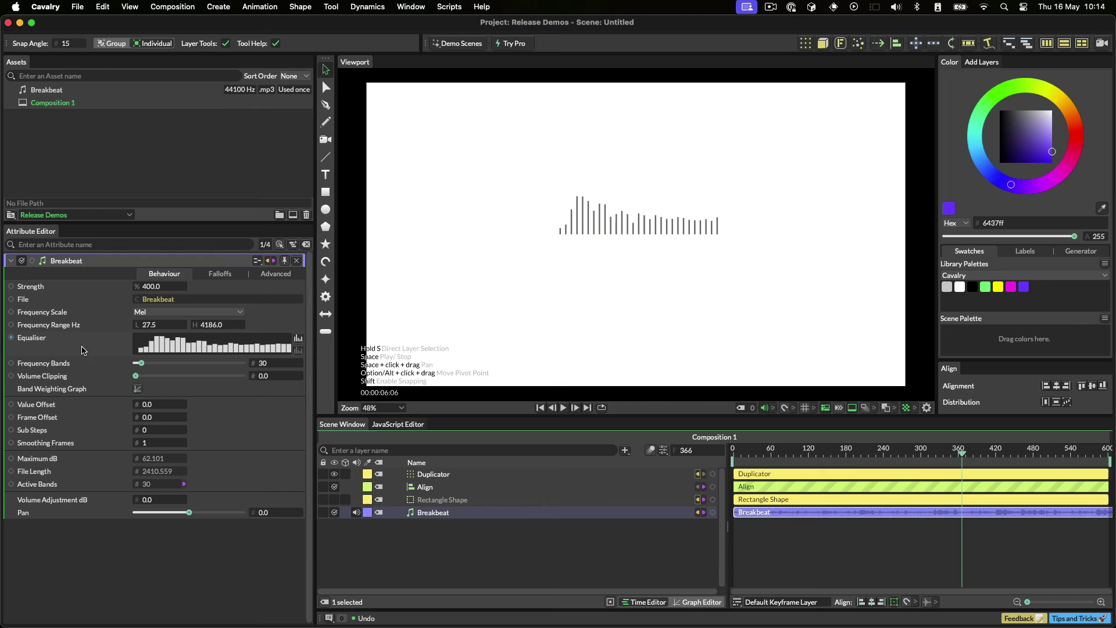
left_click_drag(203, 349, 248, 349)
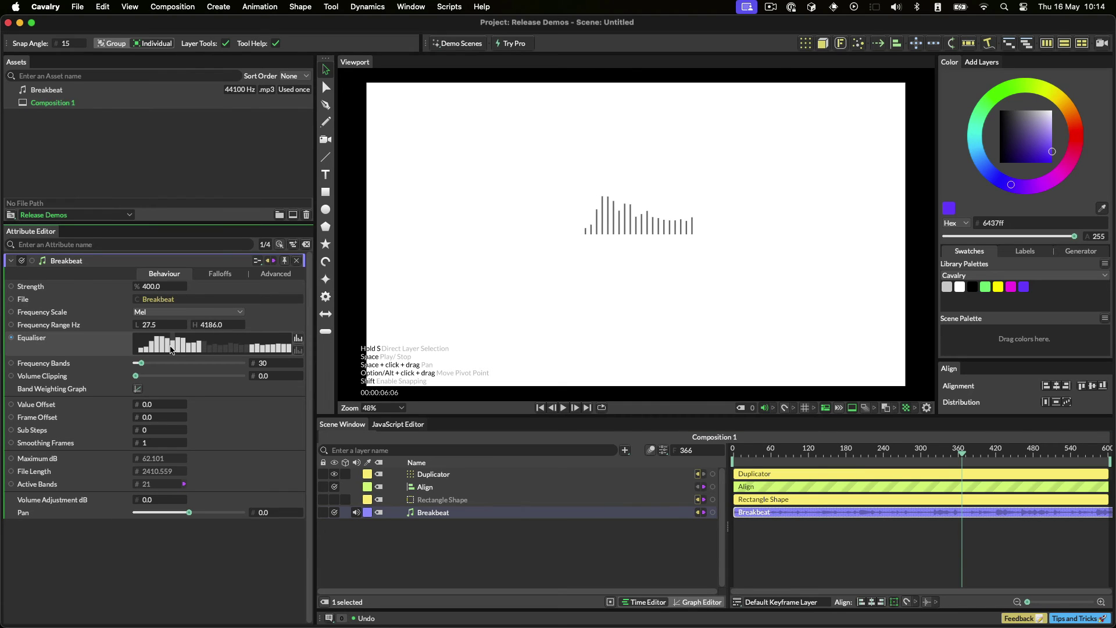
mouse_move(176, 349)
left_mouse_down()
mouse_move(161, 349)
mouse_move(178, 348)
left_mouse_up()
left_click_drag(265, 349, 282, 349)
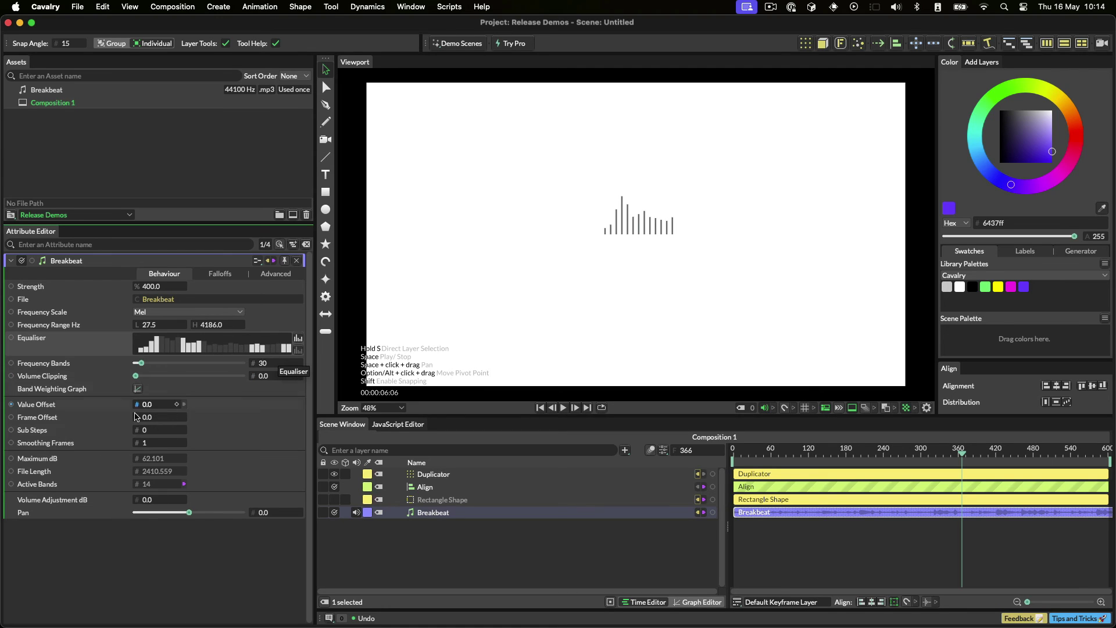
Reactivate all equaliser bands and keep Mel as the Frequency Scale.
left_click(297, 338)
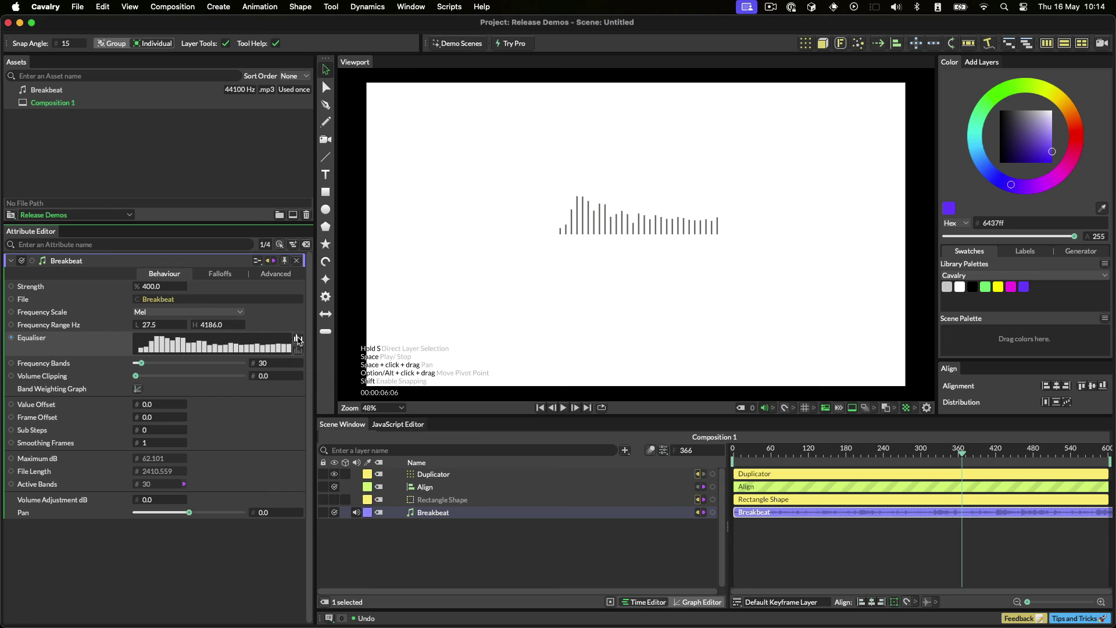
left_click(149, 313)
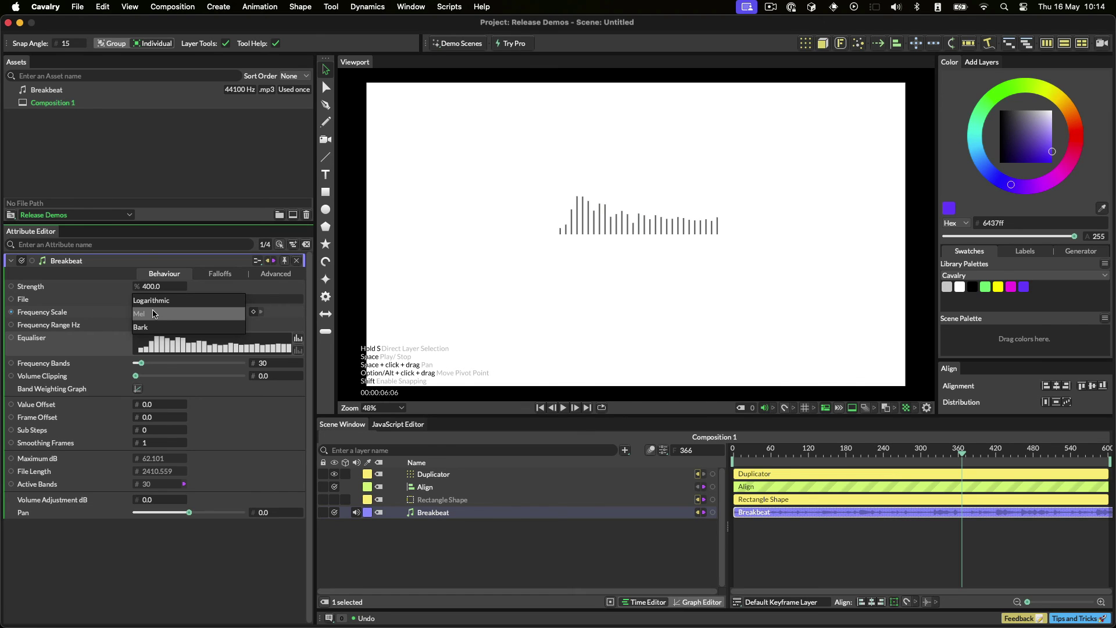
left_click(123, 315)
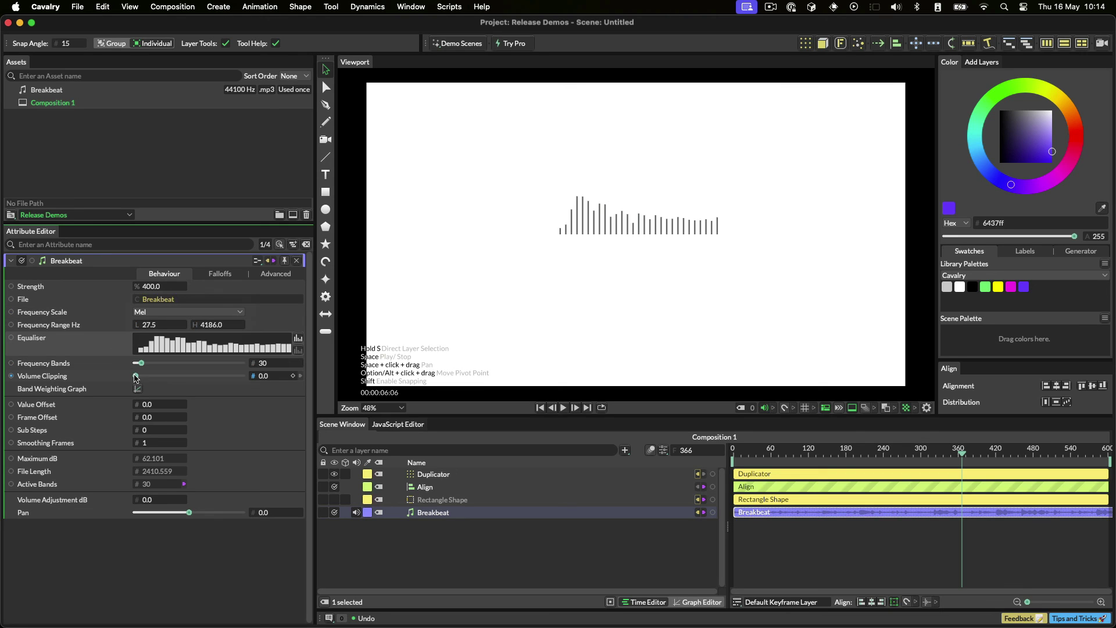
Try a higher Volume Clipping amount and set Smoothing Frames to 3.
left_click_drag(146, 379, 114, 394)
left_click(149, 443)
type("3")
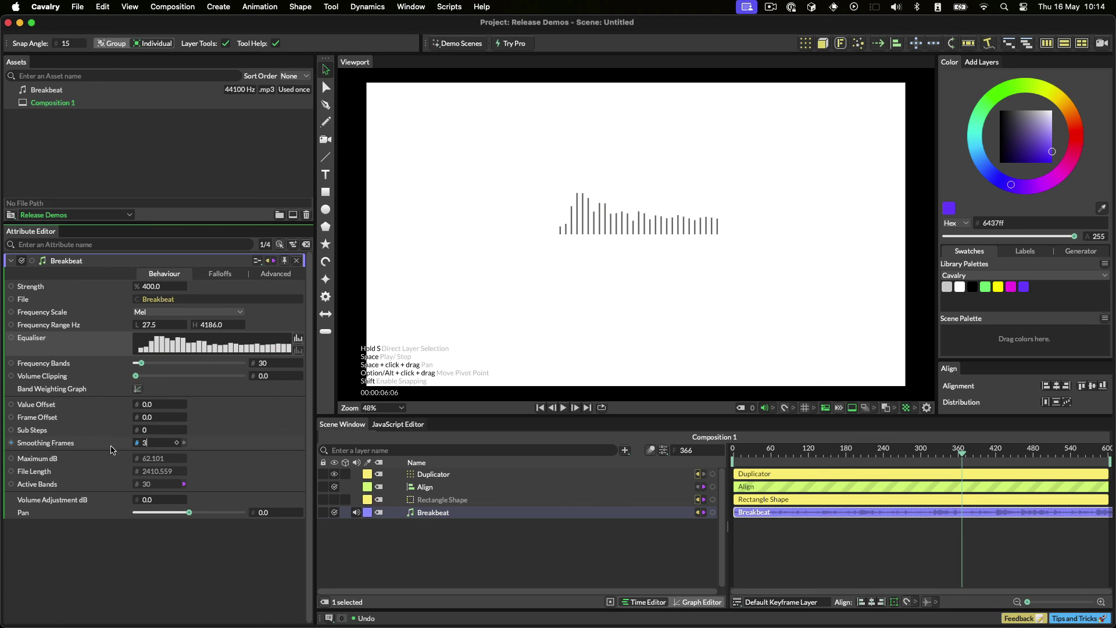